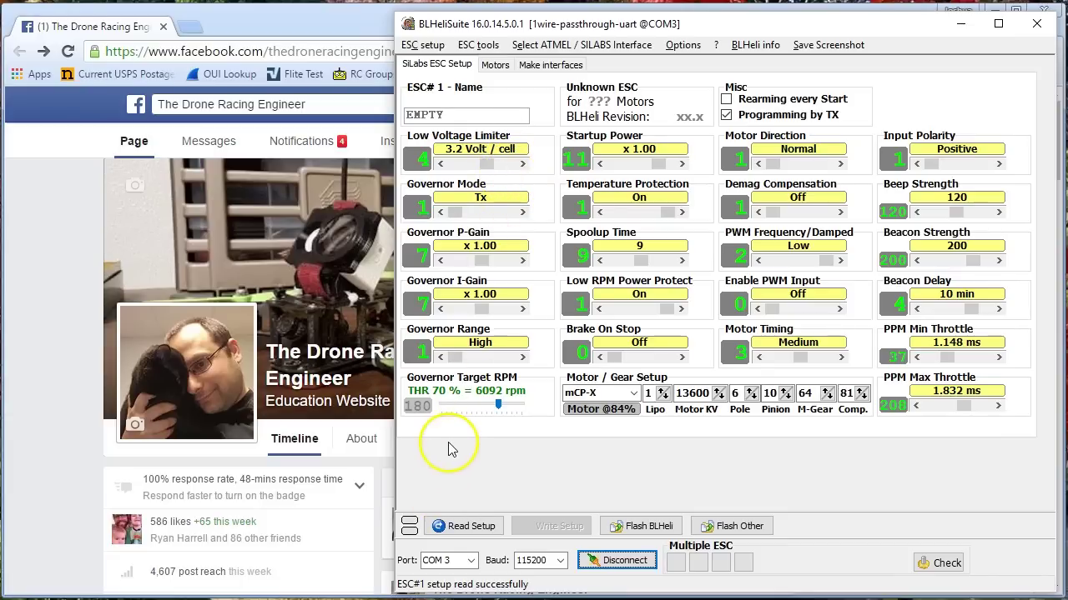
Read ESC #1's FVT Littlebee 20A setup (BLHeli 14.4) and confirm all four ESCs are detected
left_click(450, 534)
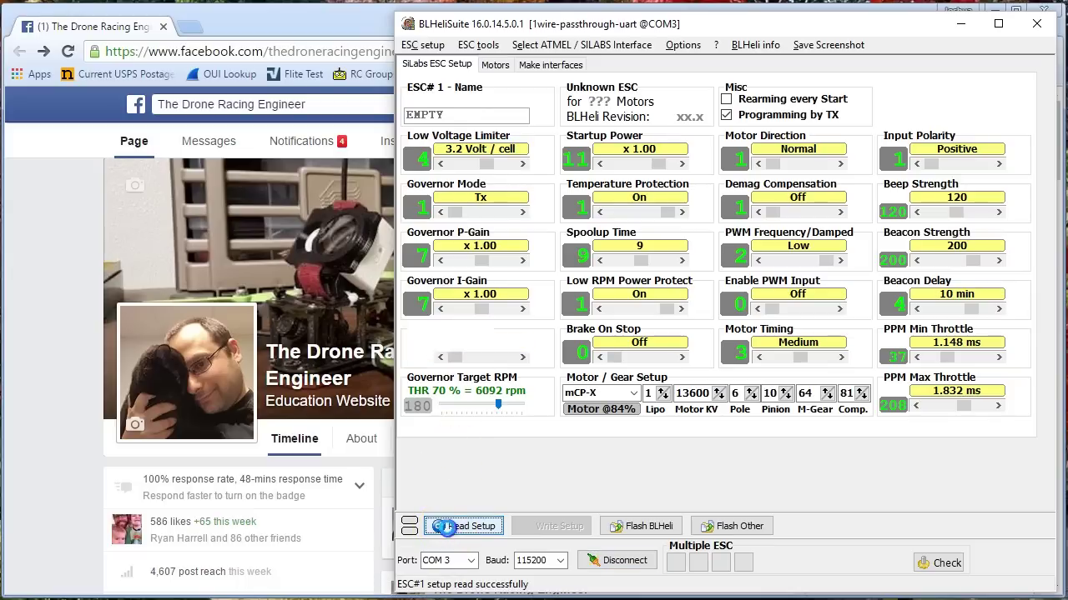
left_click(703, 380)
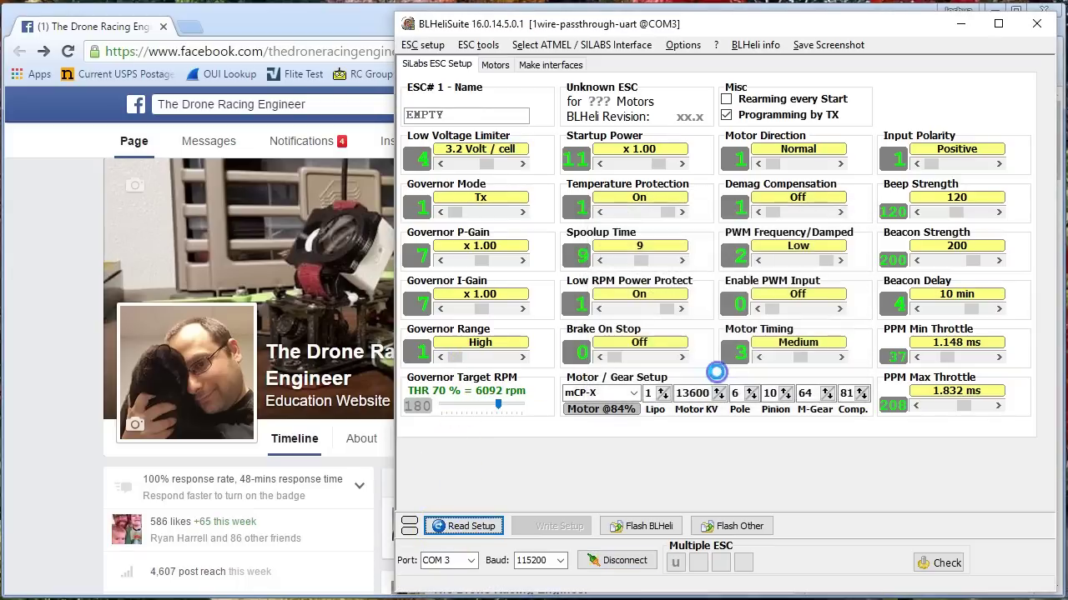
left_click(726, 338)
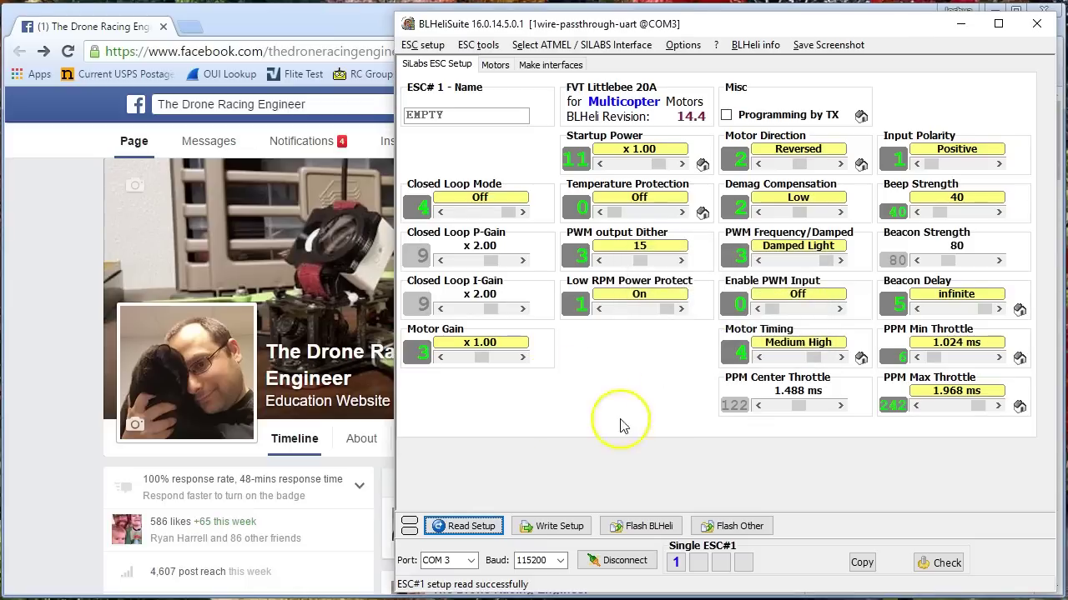
left_click(474, 527)
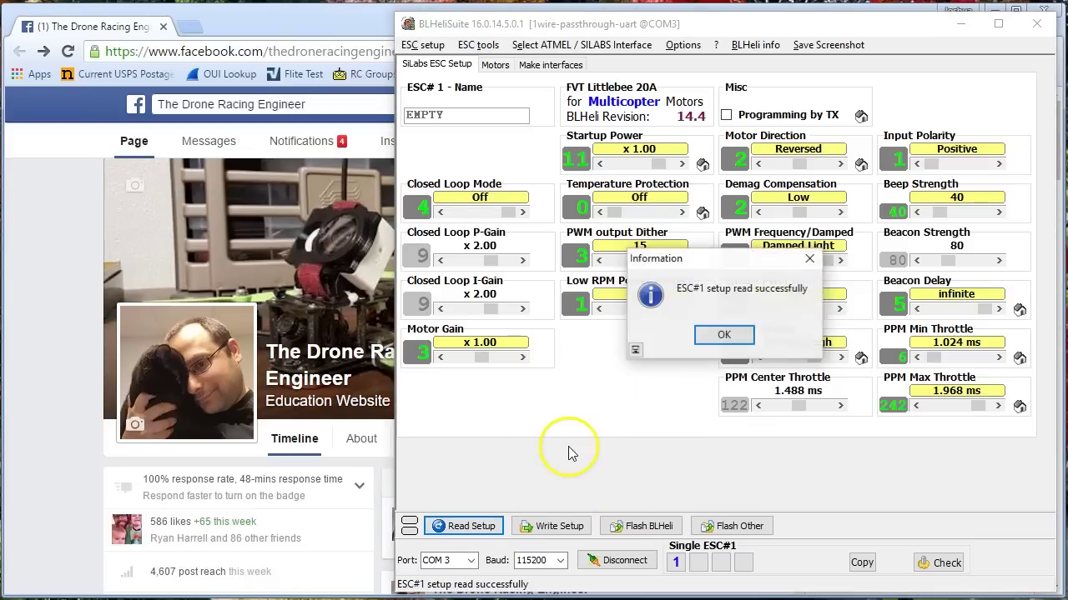
left_click(722, 335)
left_click(933, 566)
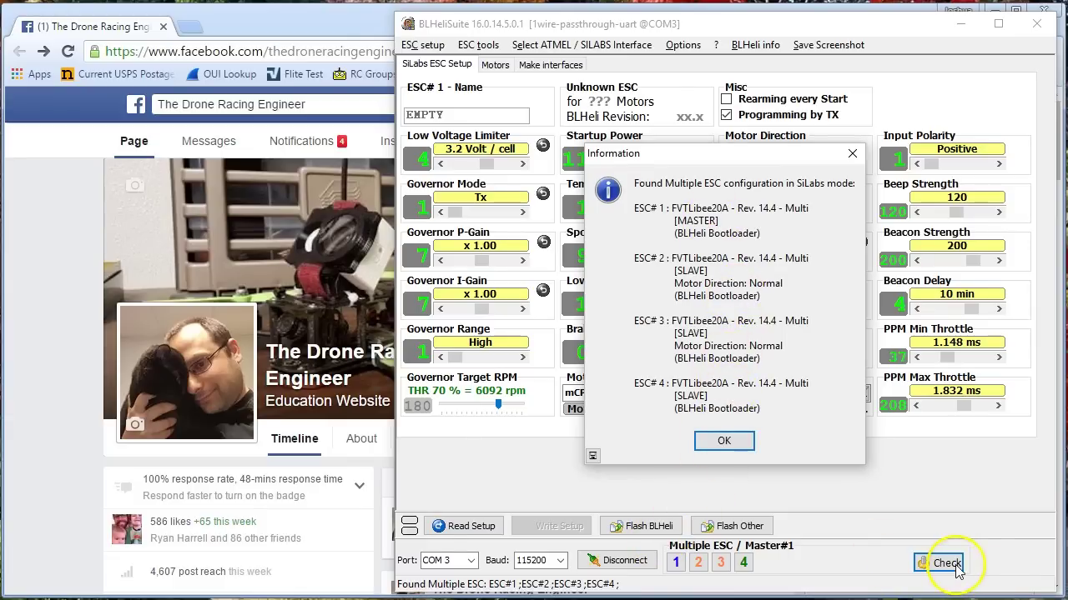
left_click(715, 441)
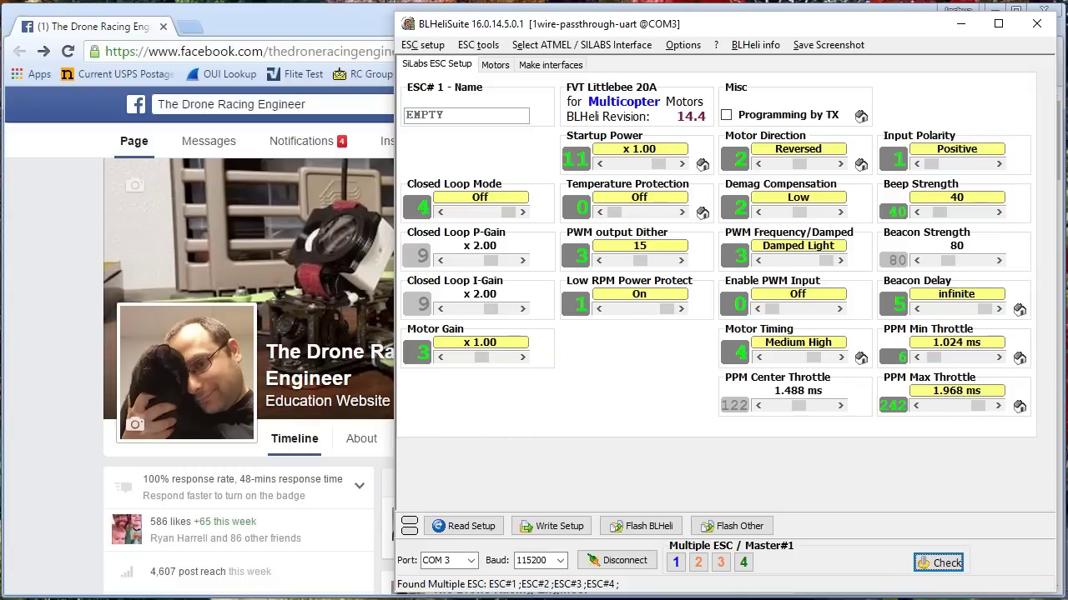
left_click(755, 45)
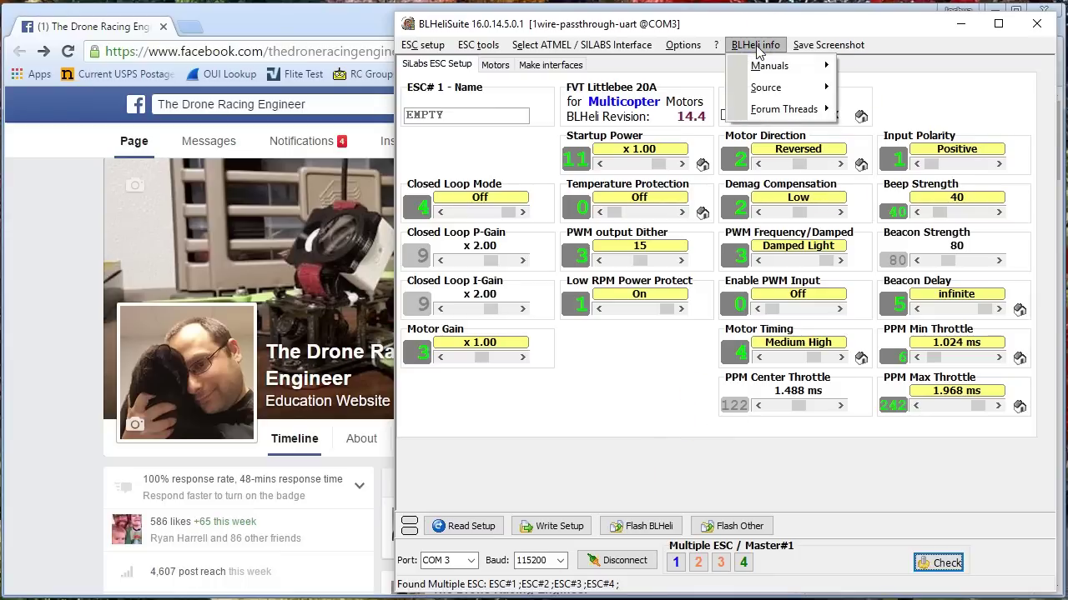
left_click(764, 64)
left_click(844, 67)
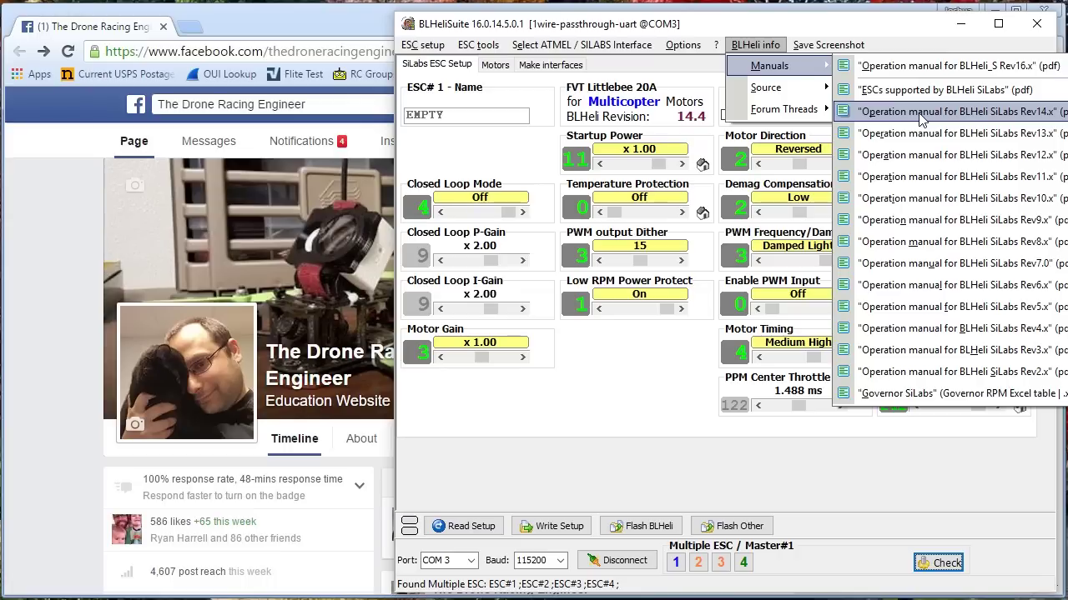
left_click(1026, 373)
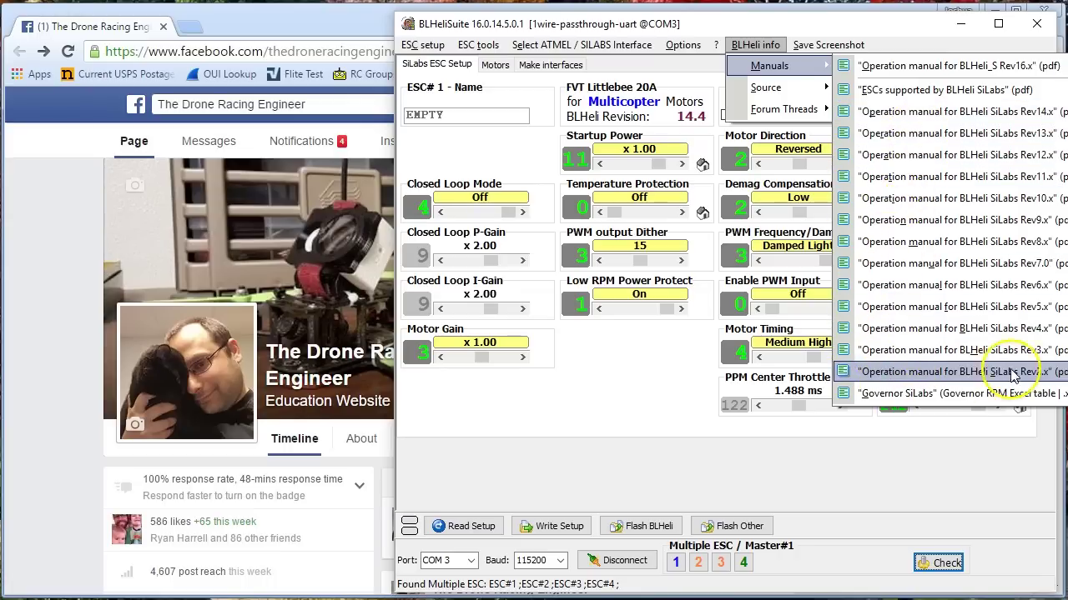
left_click(1056, 117)
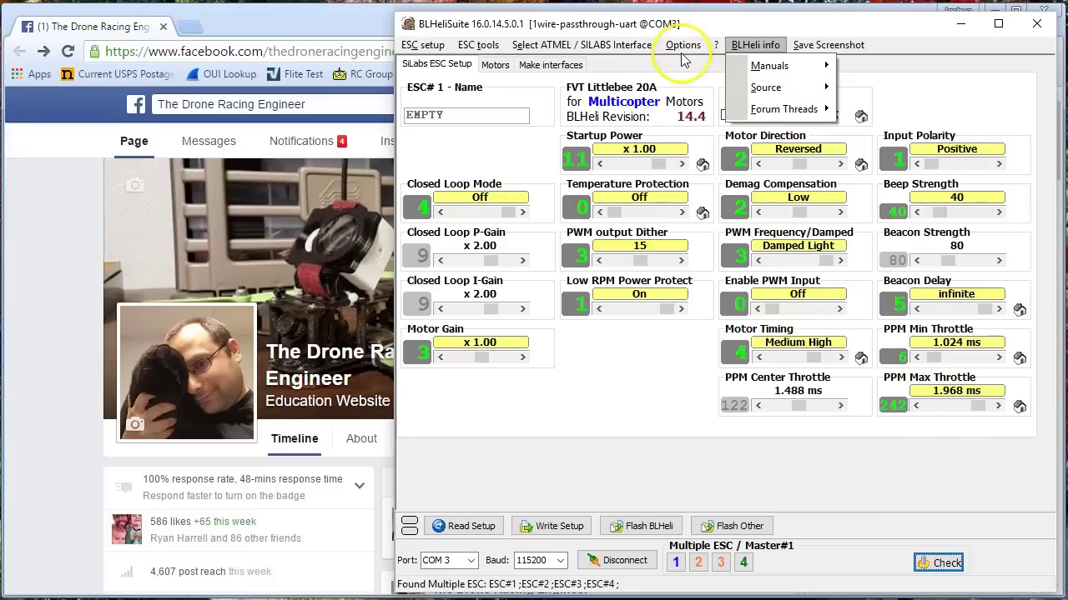
mouse_move(715, 48)
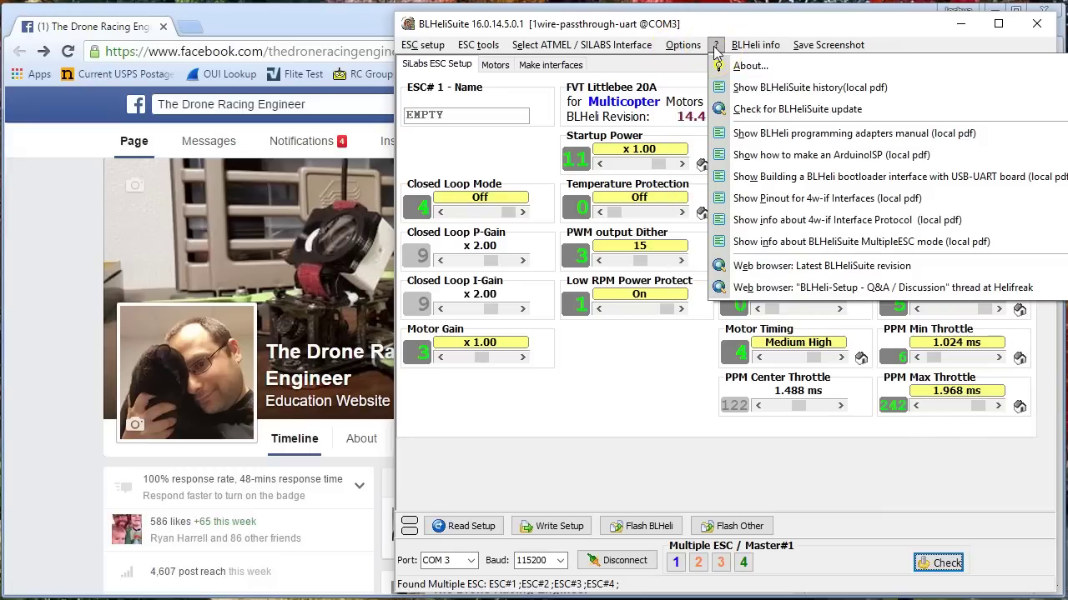
mouse_move(754, 46)
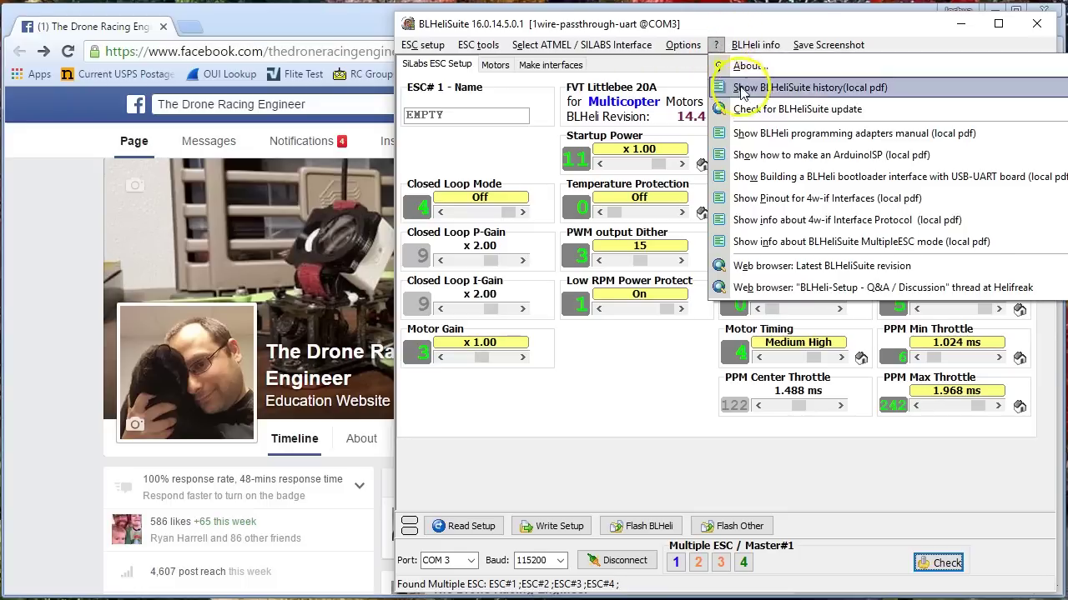
left_click(734, 86)
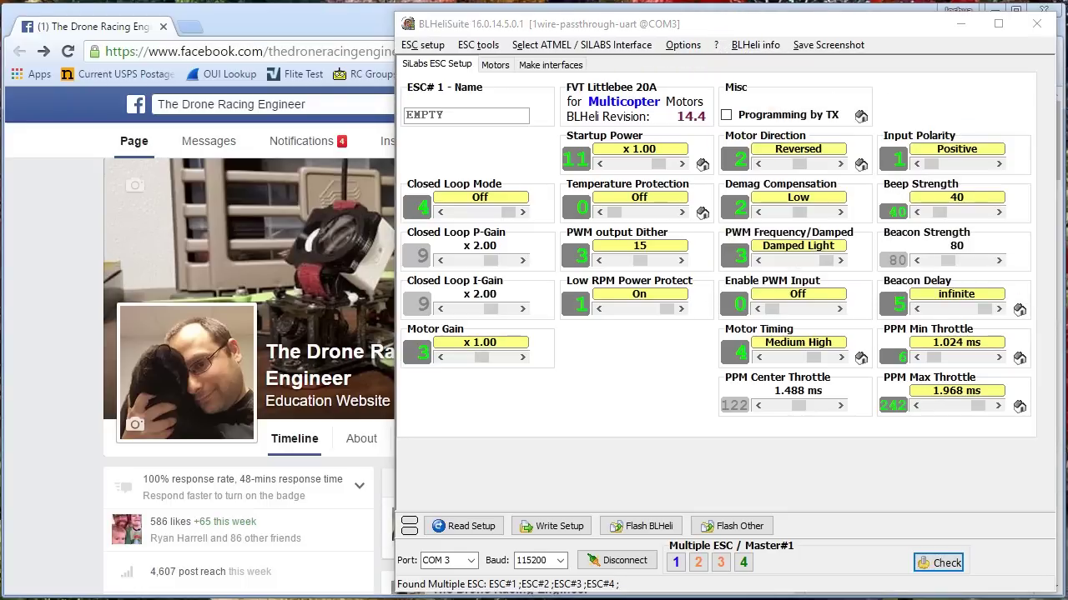
left_click(914, 392)
left_click_drag(934, 358, 932, 359)
left_click_drag(974, 406, 988, 405)
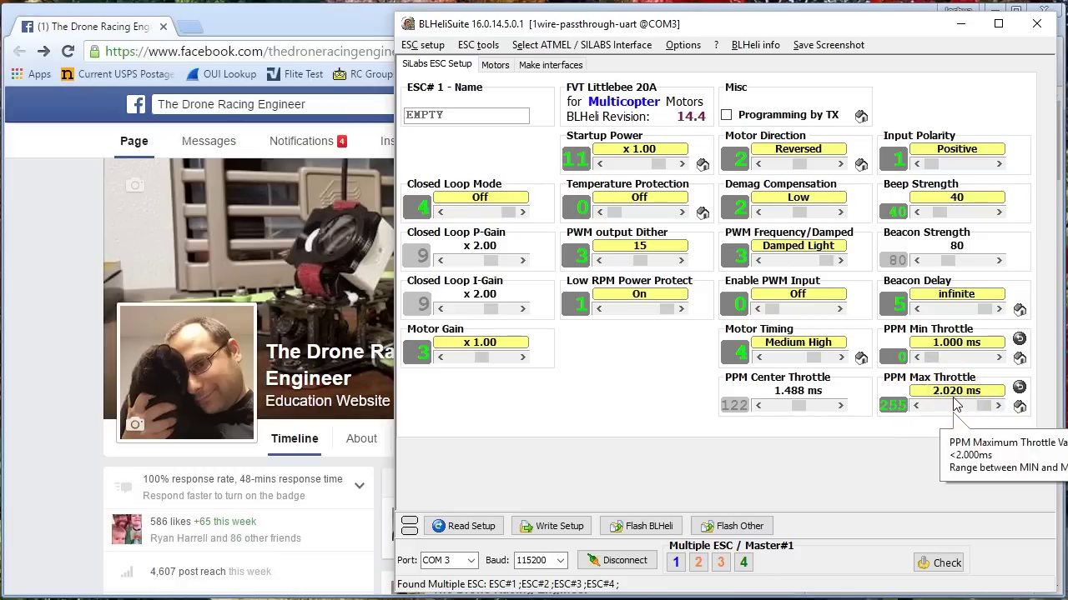
left_click(953, 361)
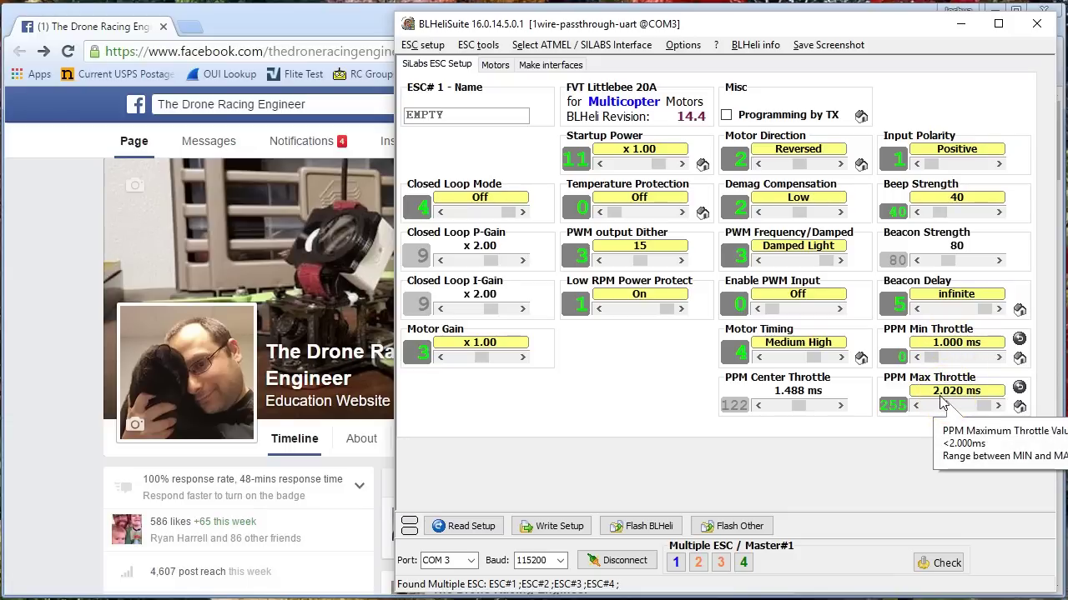
left_click(922, 437)
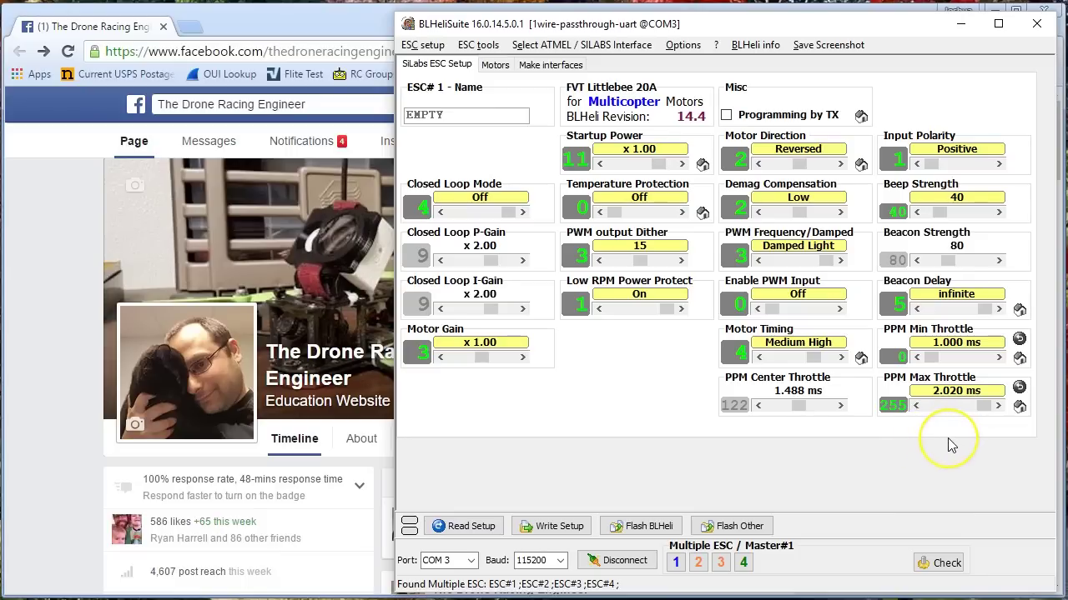
left_click_drag(988, 407, 993, 406)
left_click(915, 406)
left_click(935, 461)
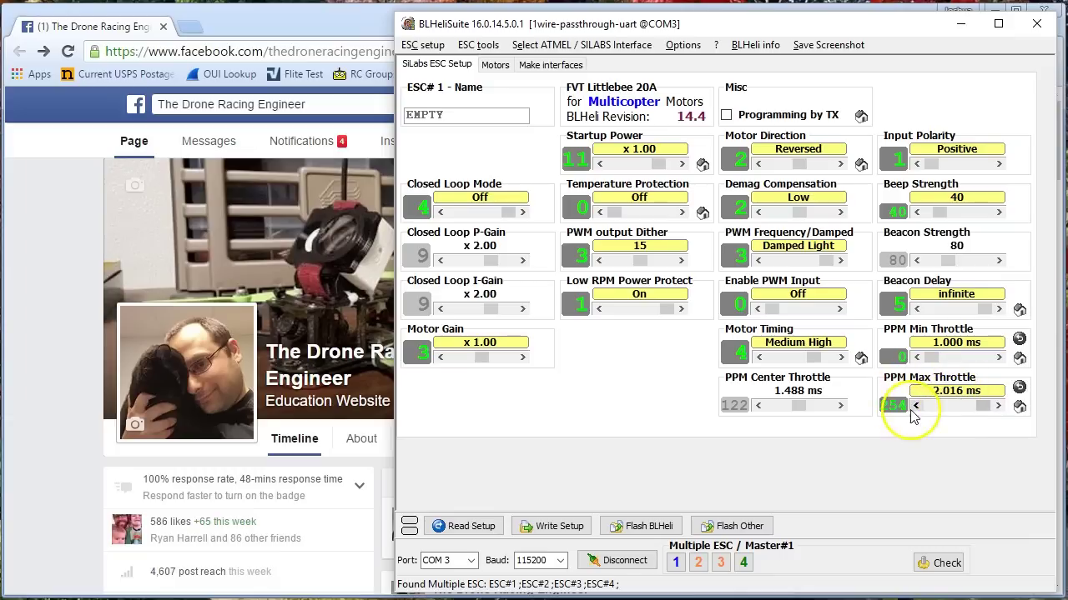
left_click(915, 407)
left_click(915, 406)
left_click(915, 406)
left_click(915, 407)
left_click(915, 406)
left_click(915, 406)
left_click(915, 407)
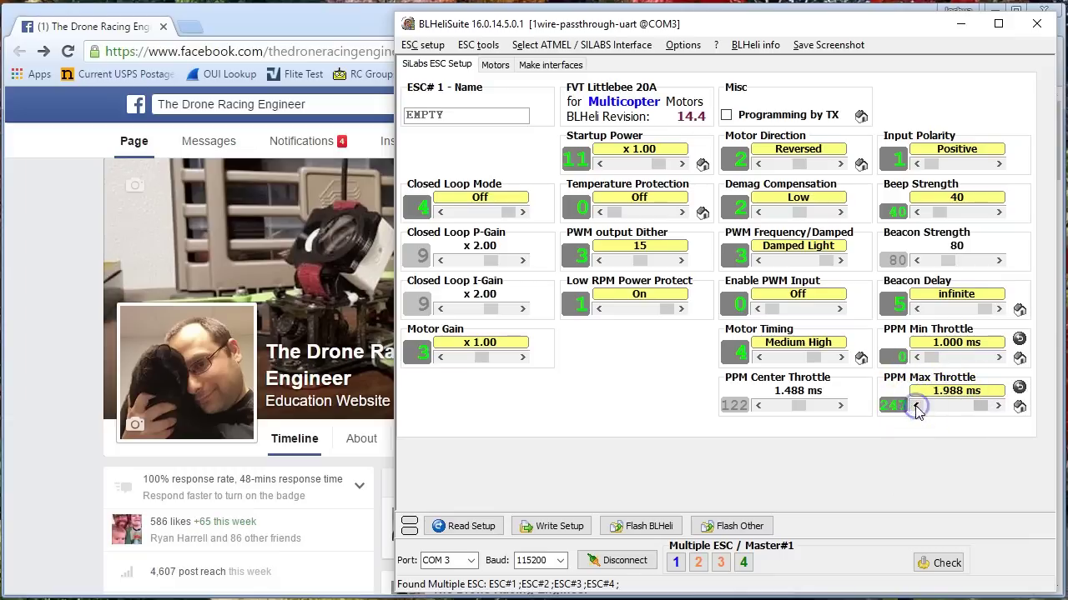
left_click_drag(977, 407, 1000, 409)
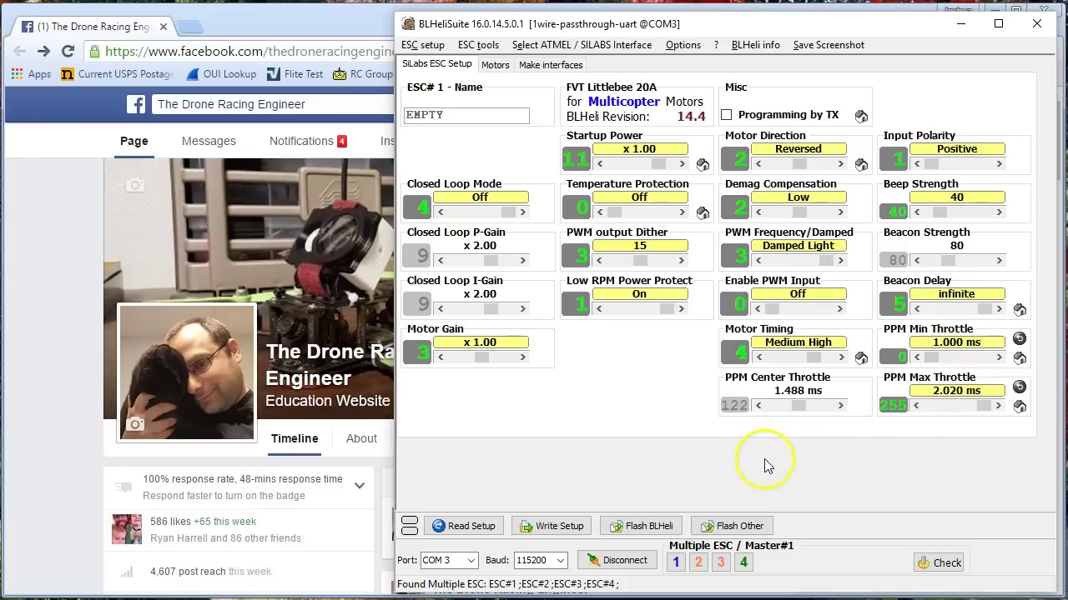
left_click(463, 526)
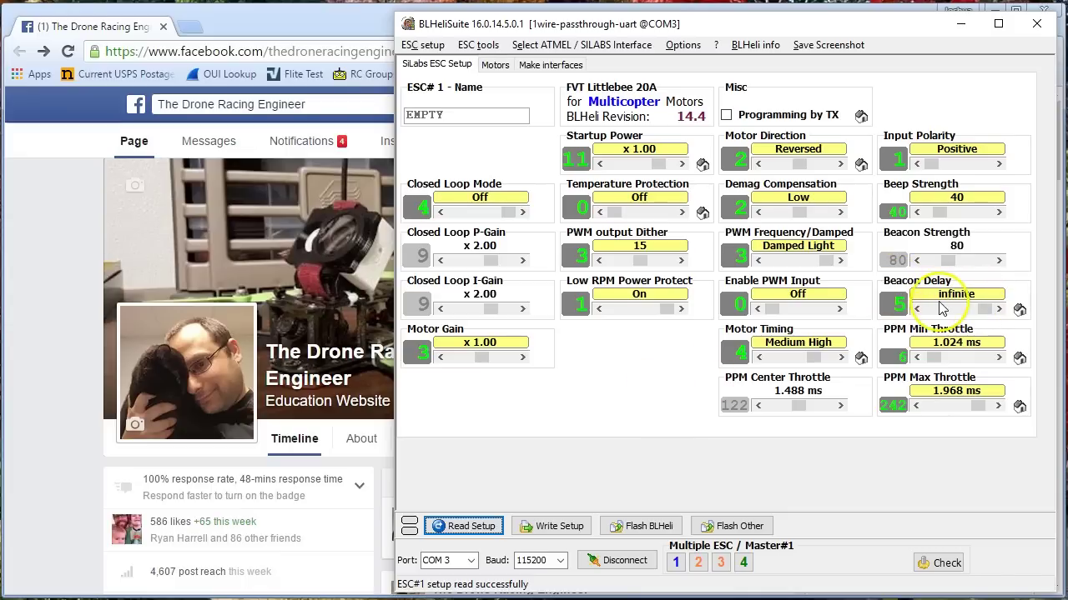
mouse_move(907, 287)
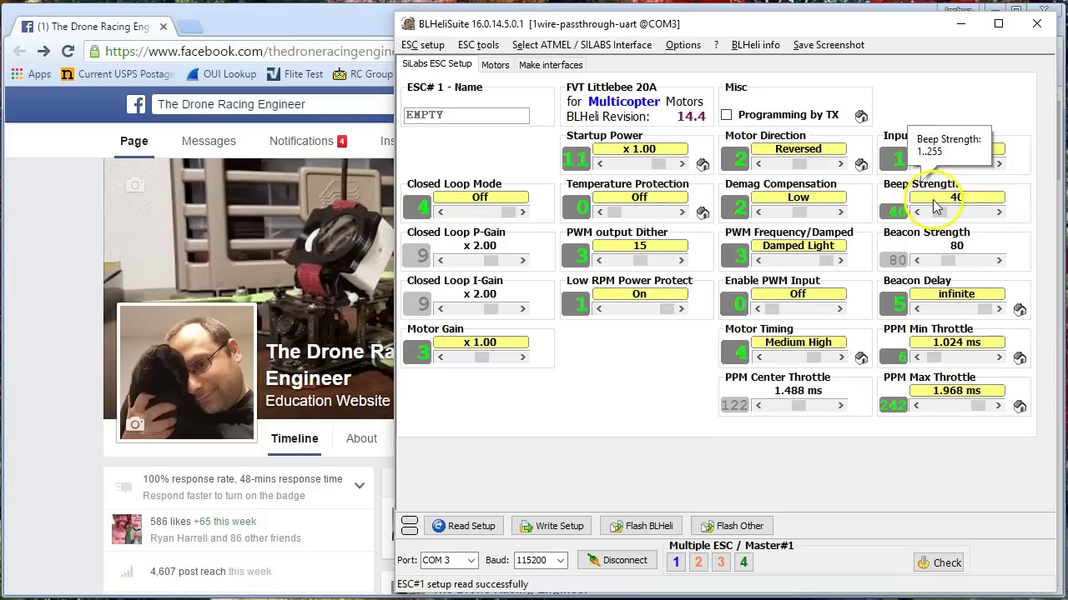
left_click(896, 197)
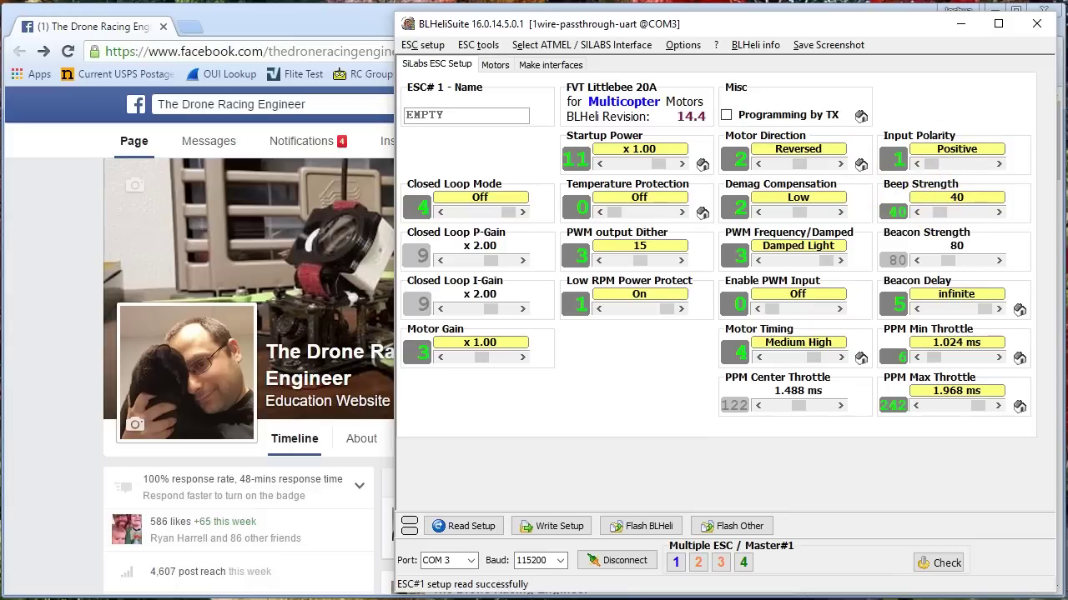
mouse_move(901, 153)
left_click(959, 163)
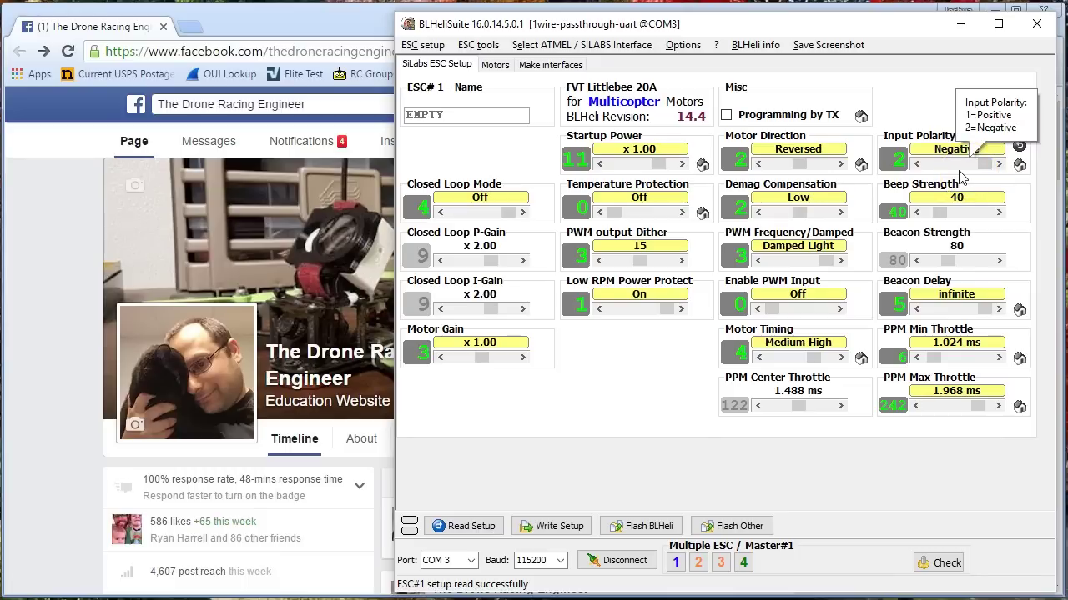
left_click(932, 167)
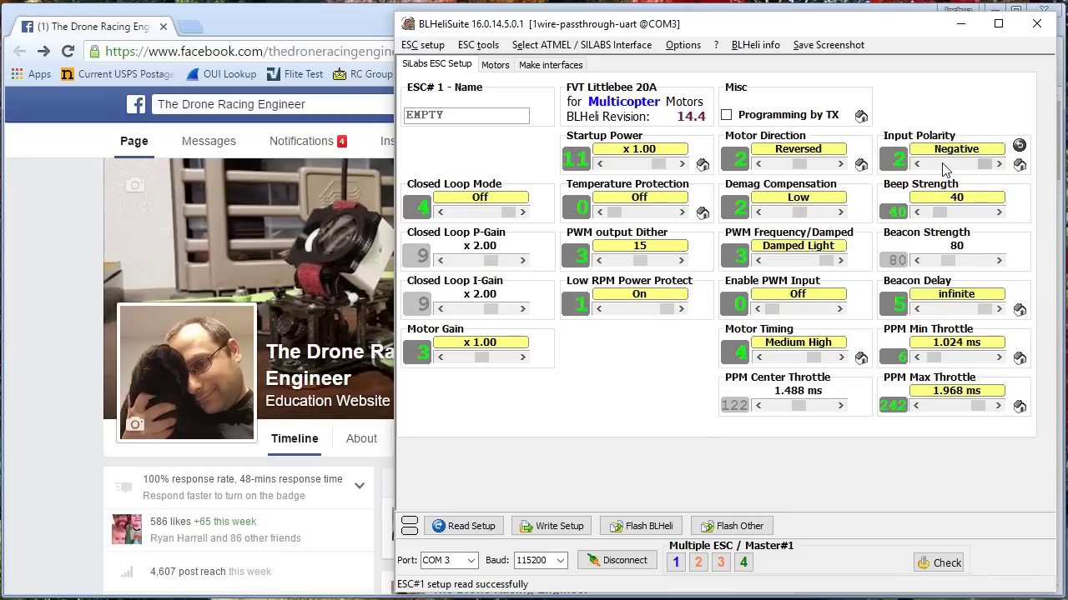
left_click(944, 167)
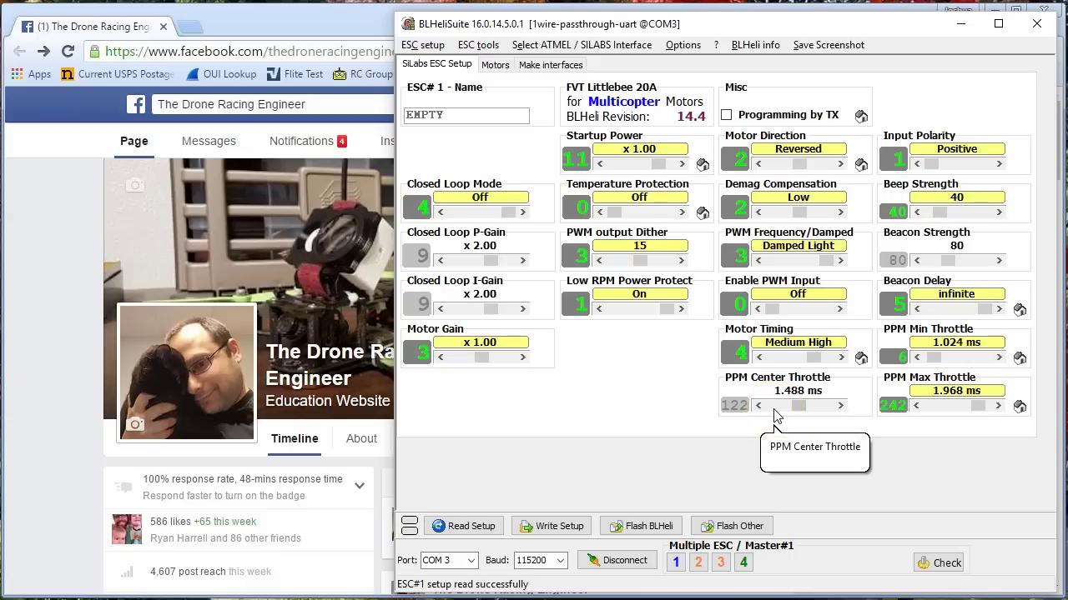
left_click(820, 169)
left_click(794, 164)
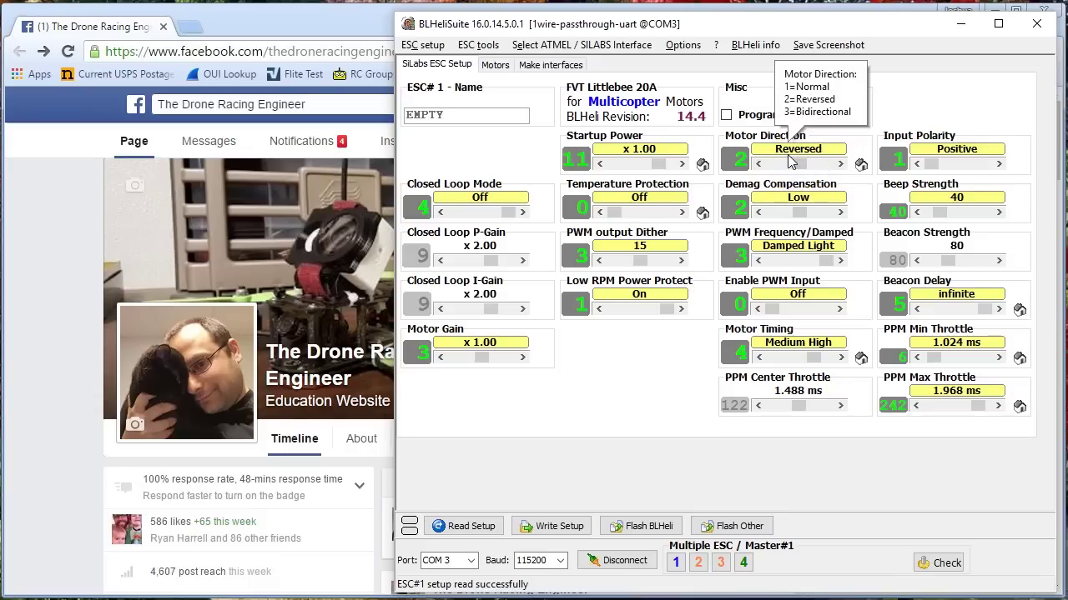
left_click(806, 161)
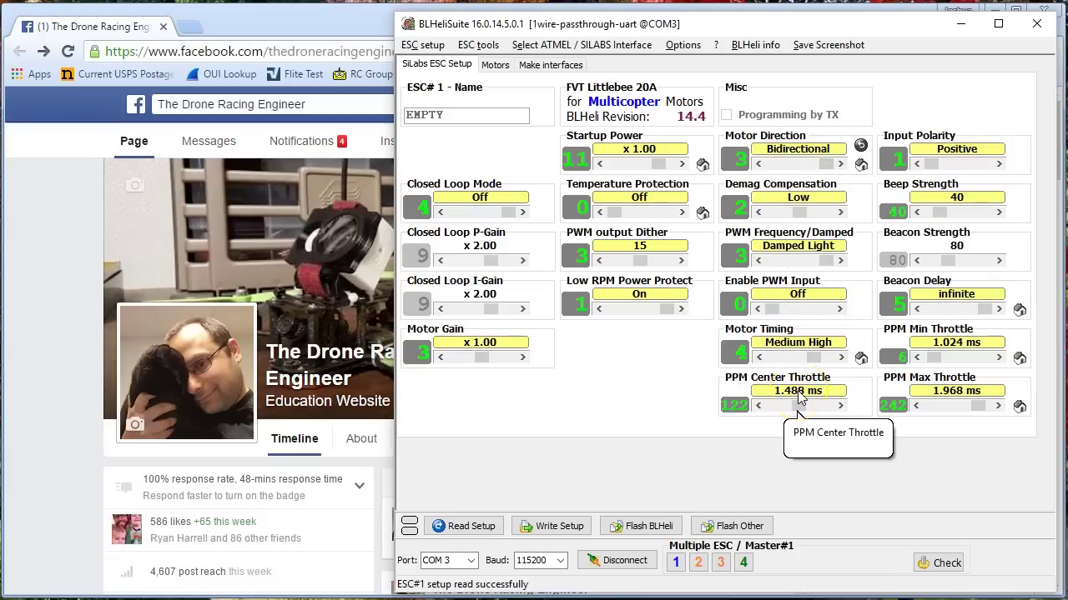
left_click(788, 163)
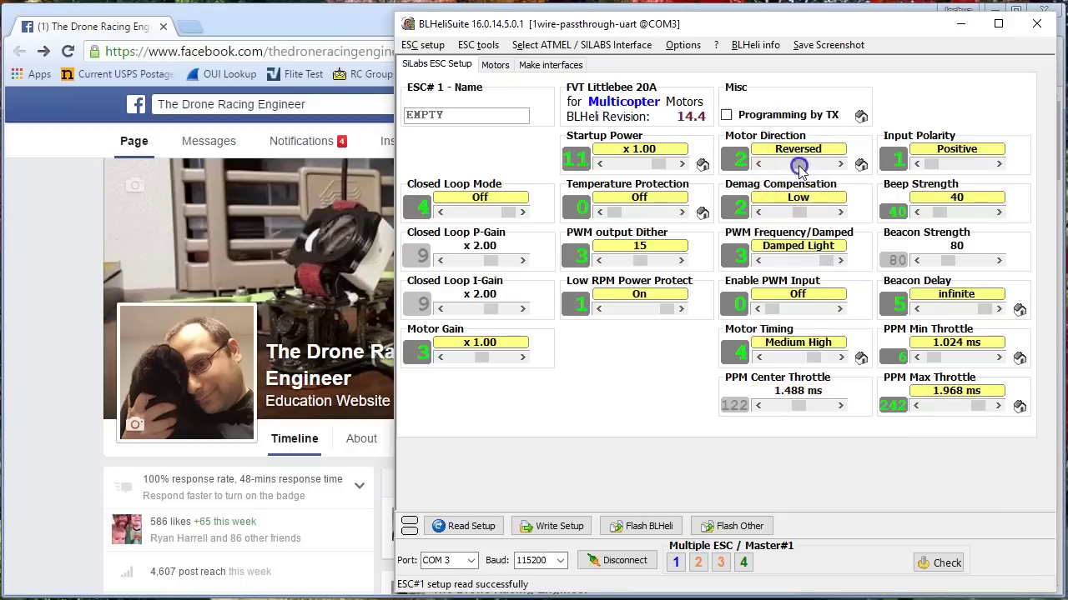
left_click(773, 261)
left_click(773, 261)
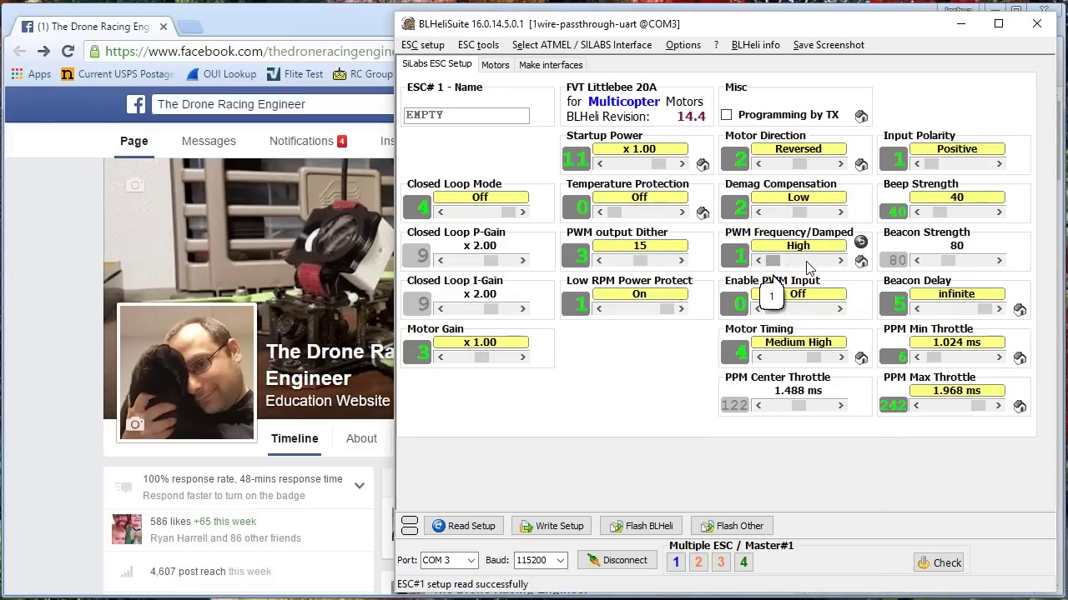
left_click(797, 262)
left_click(796, 262)
left_click(797, 262)
left_click(784, 265)
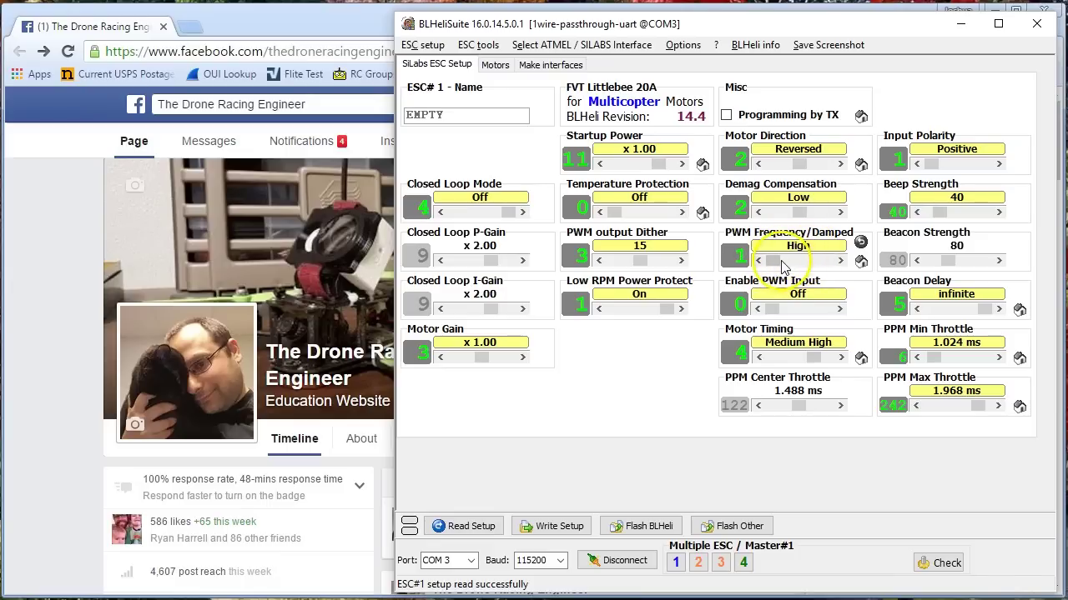
left_click_drag(778, 265, 832, 265)
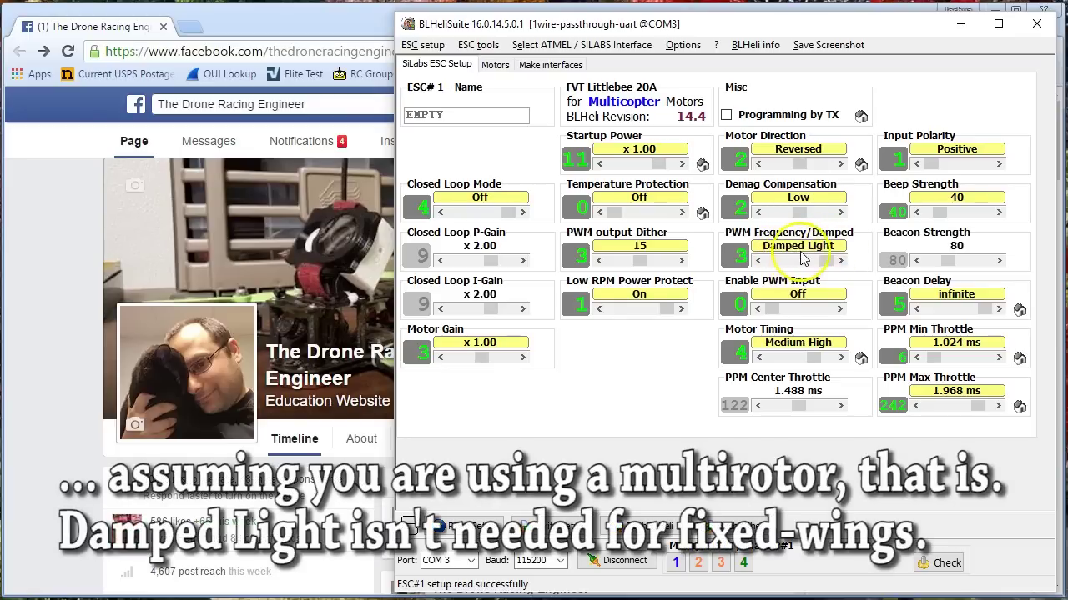
mouse_move(825, 265)
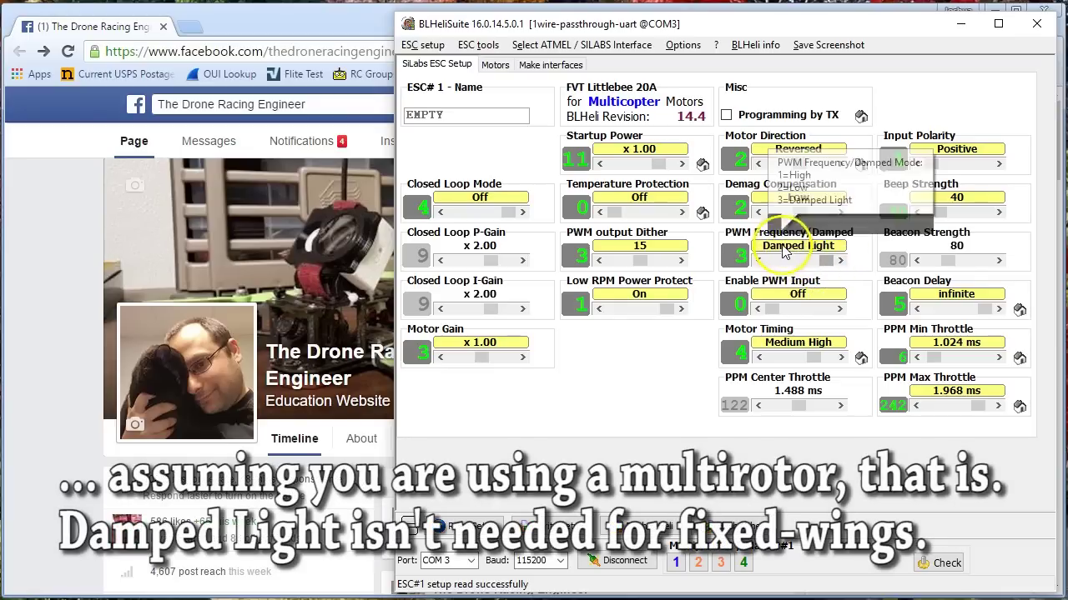
mouse_move(785, 255)
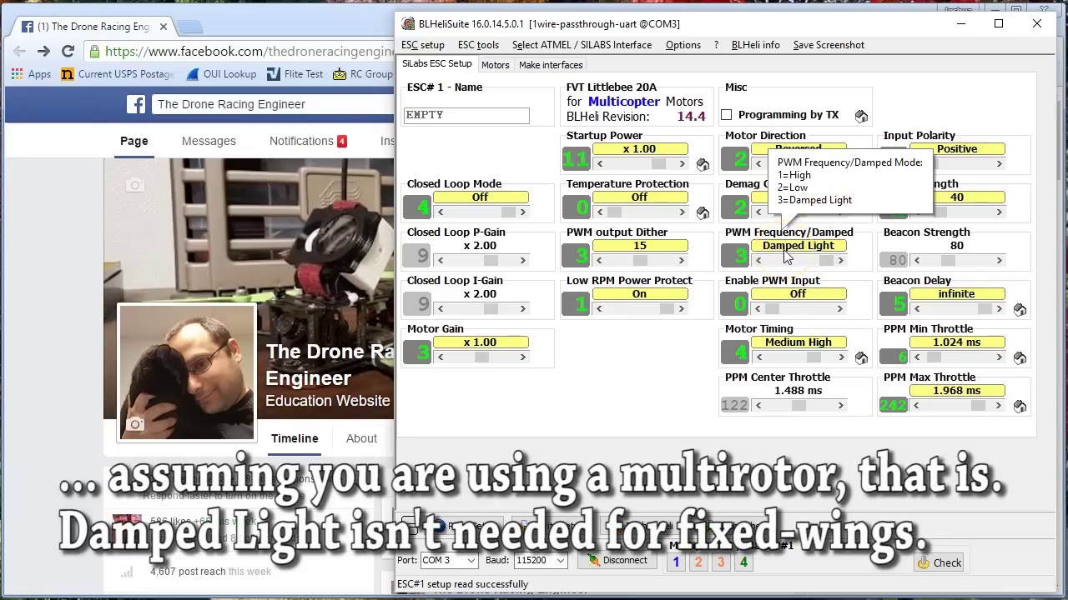
mouse_move(781, 296)
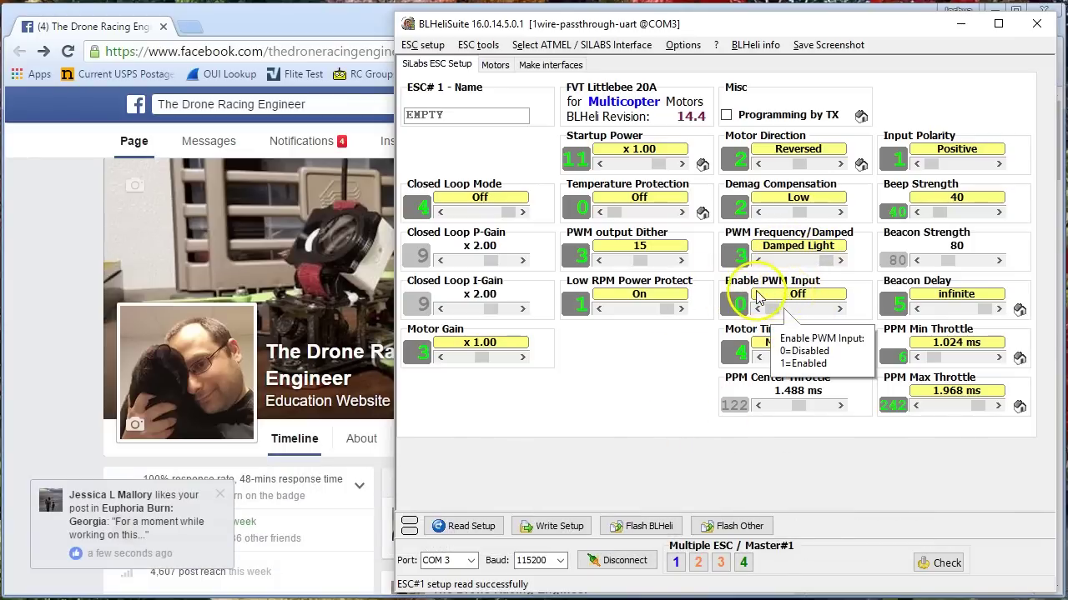
left_click_drag(771, 308, 779, 313)
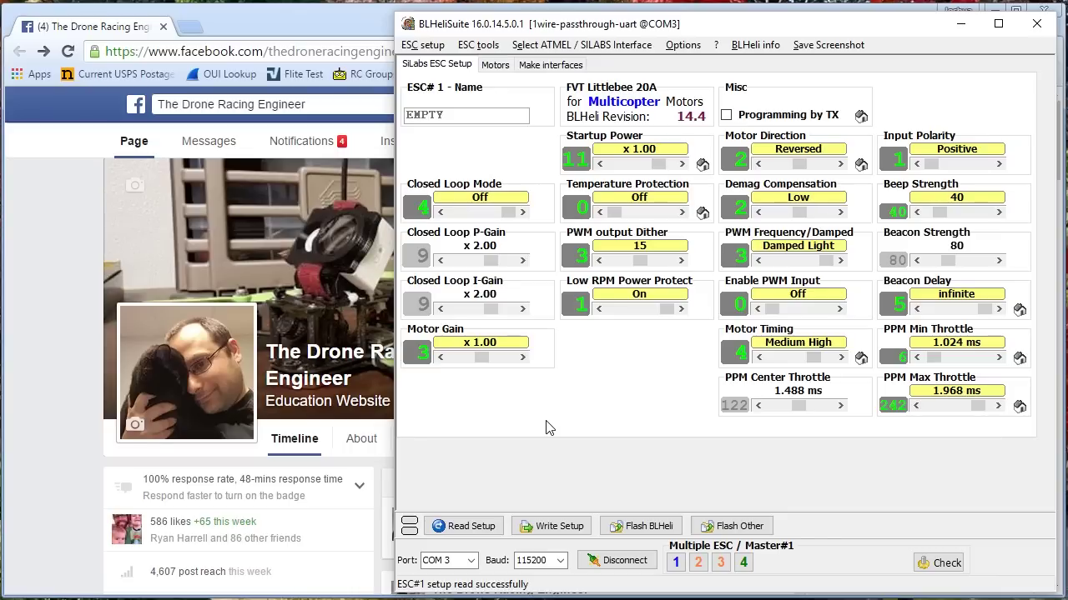
left_click(538, 427)
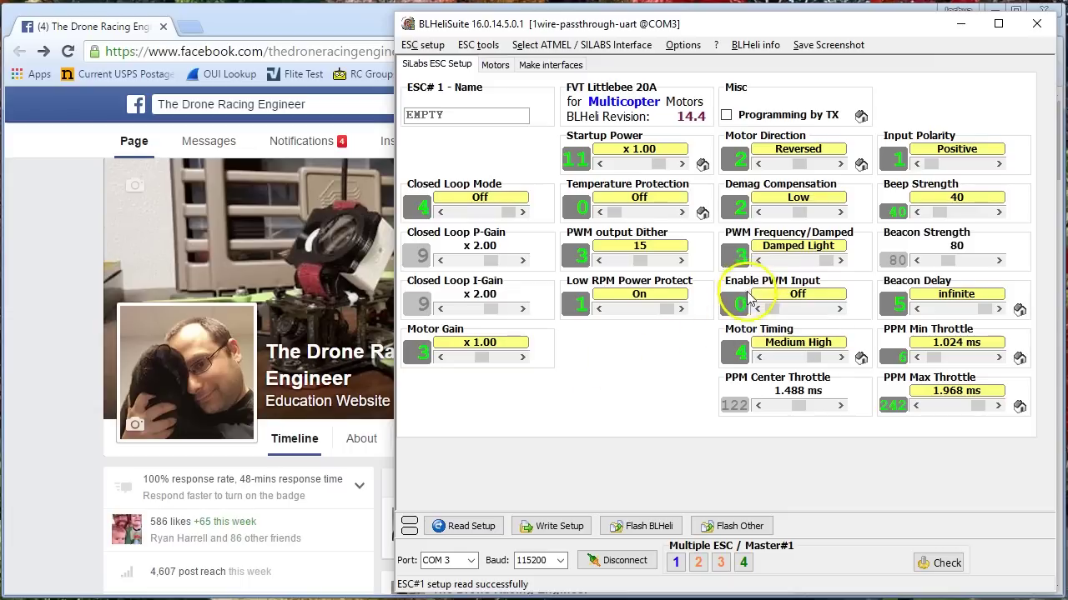
left_click(795, 309)
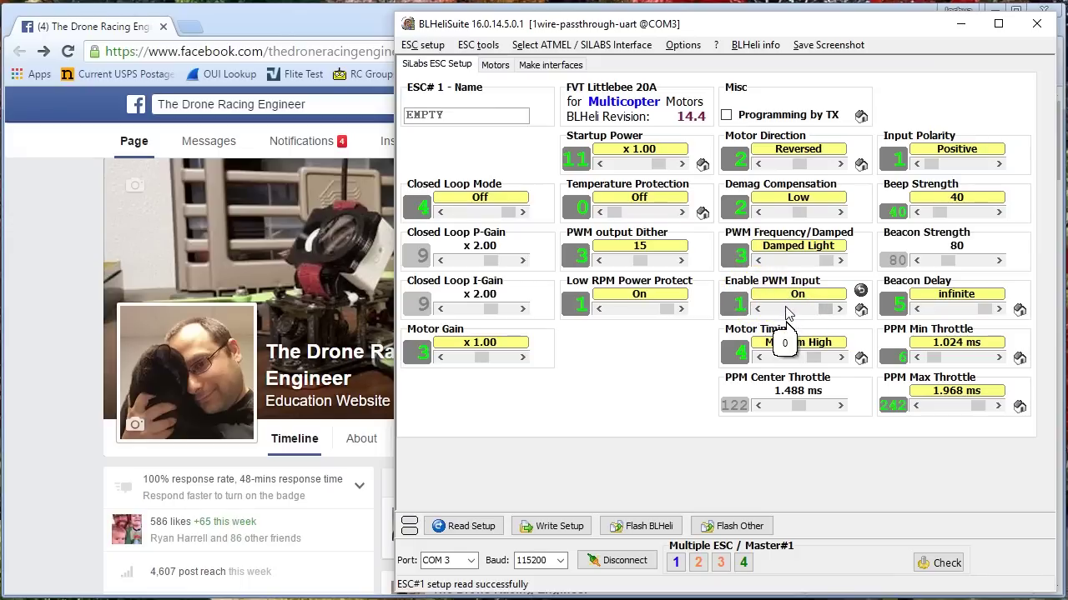
left_click(789, 313)
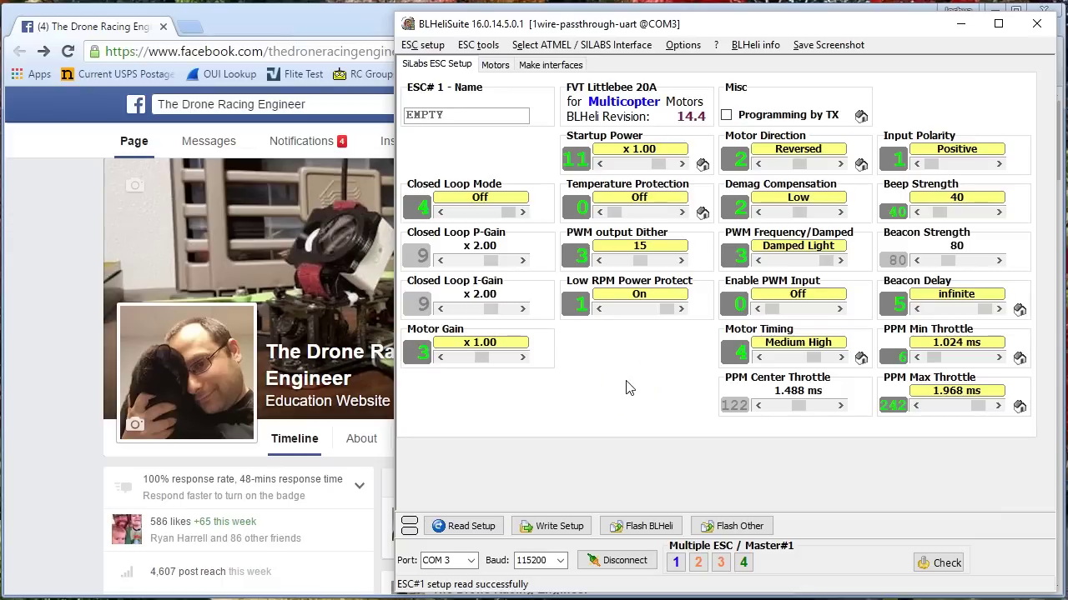
left_click(788, 308)
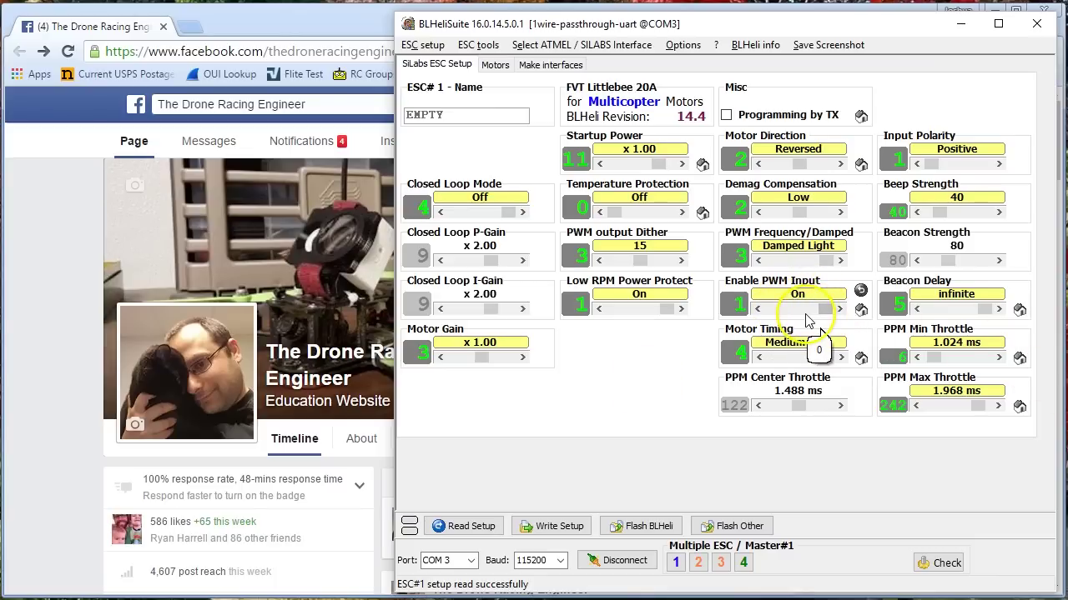
left_click(799, 310)
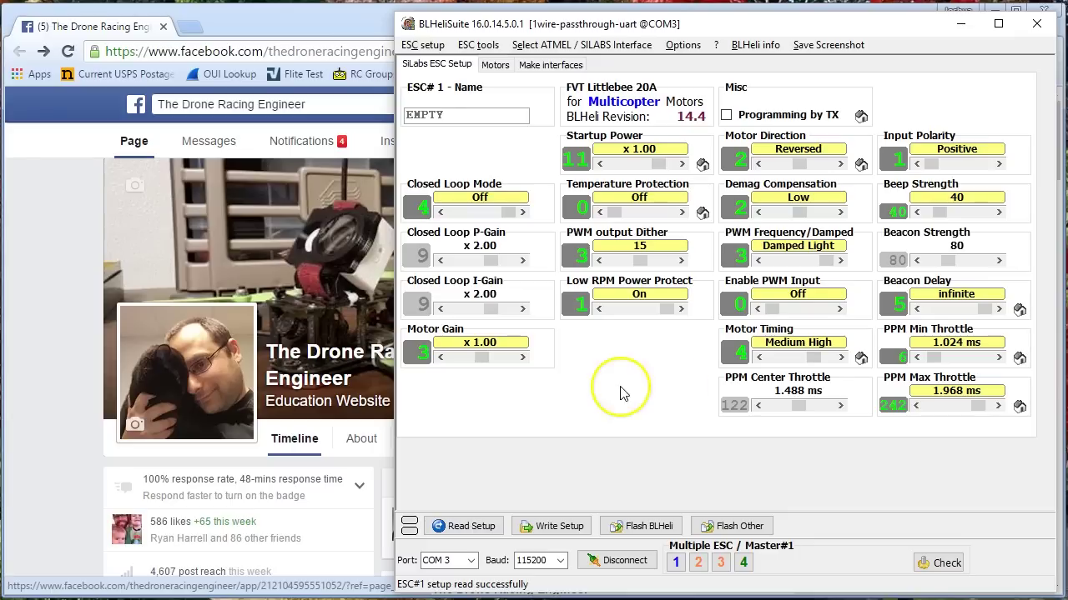
mouse_move(693, 312)
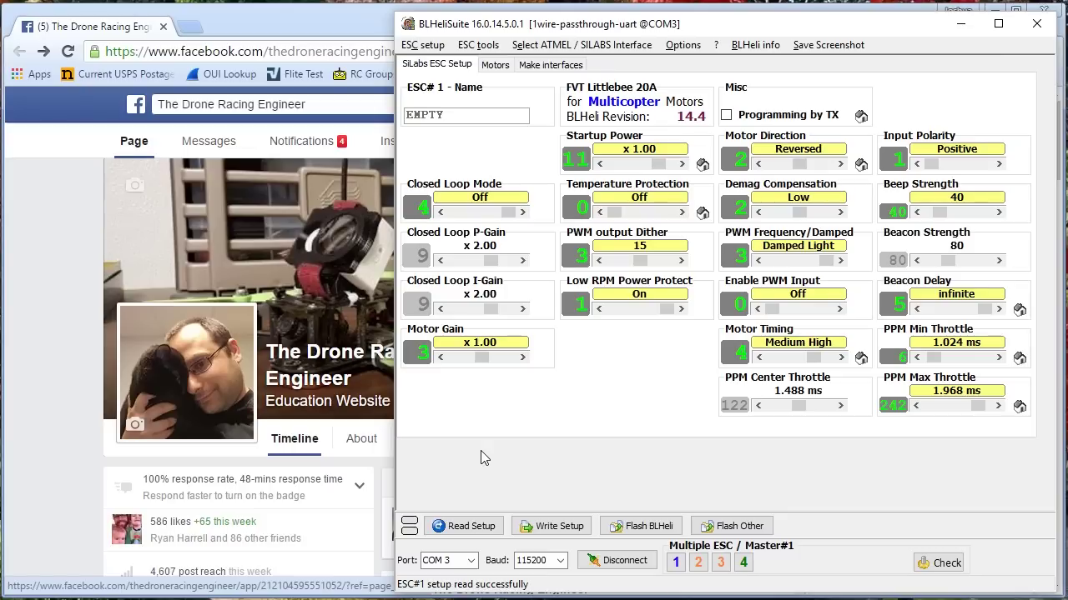
left_click(762, 206)
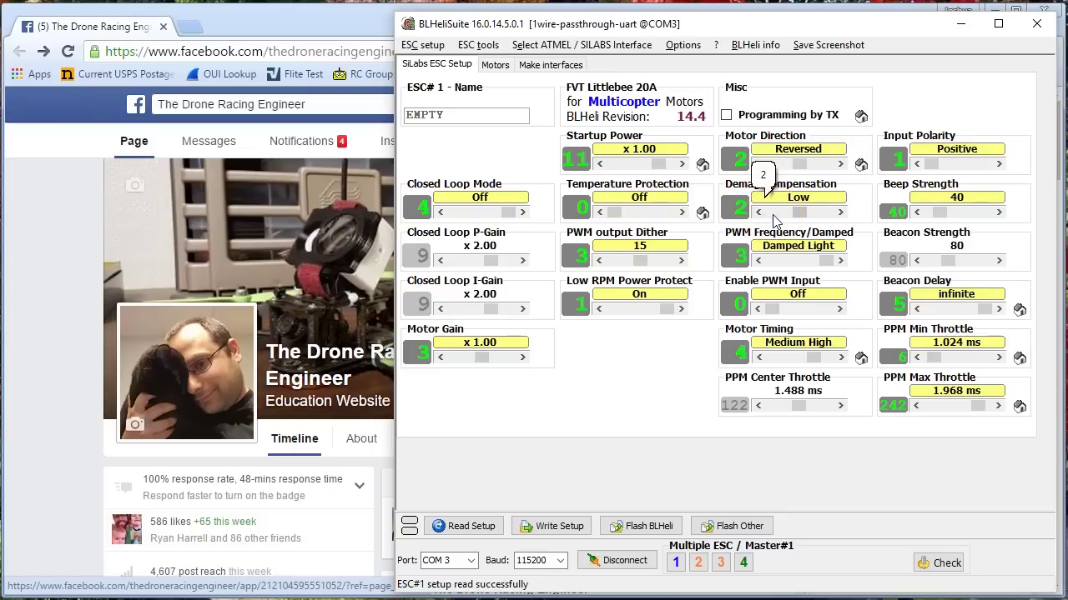
left_click(692, 353)
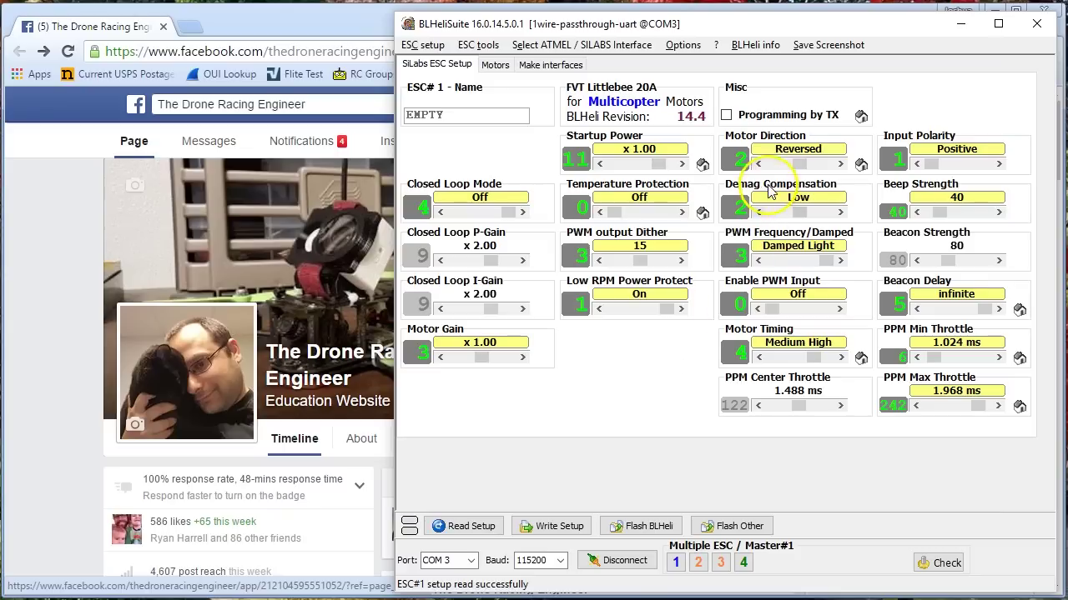
mouse_move(769, 191)
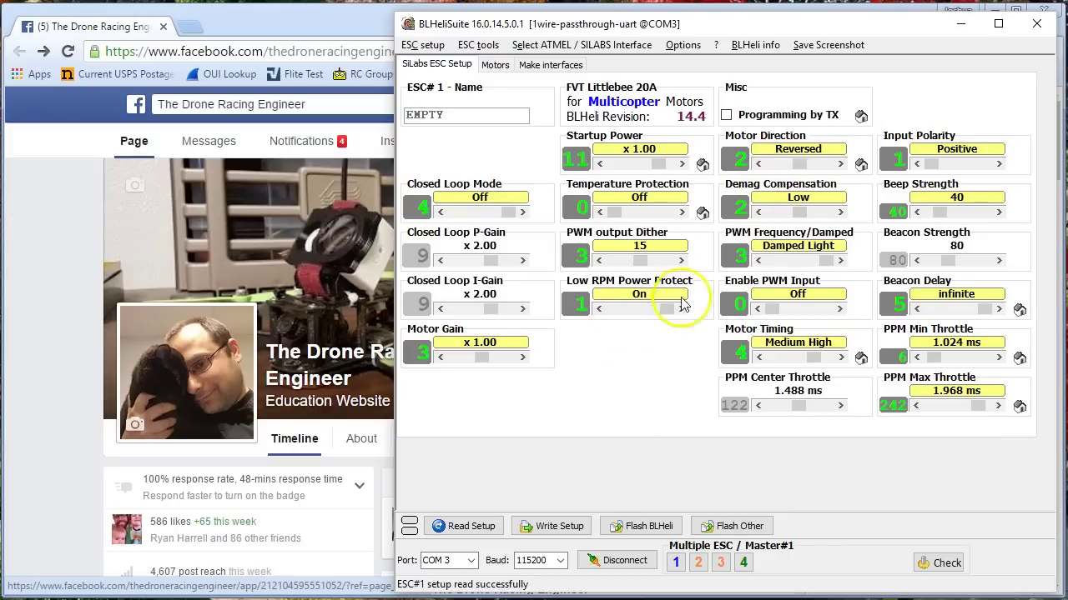
left_click(776, 215)
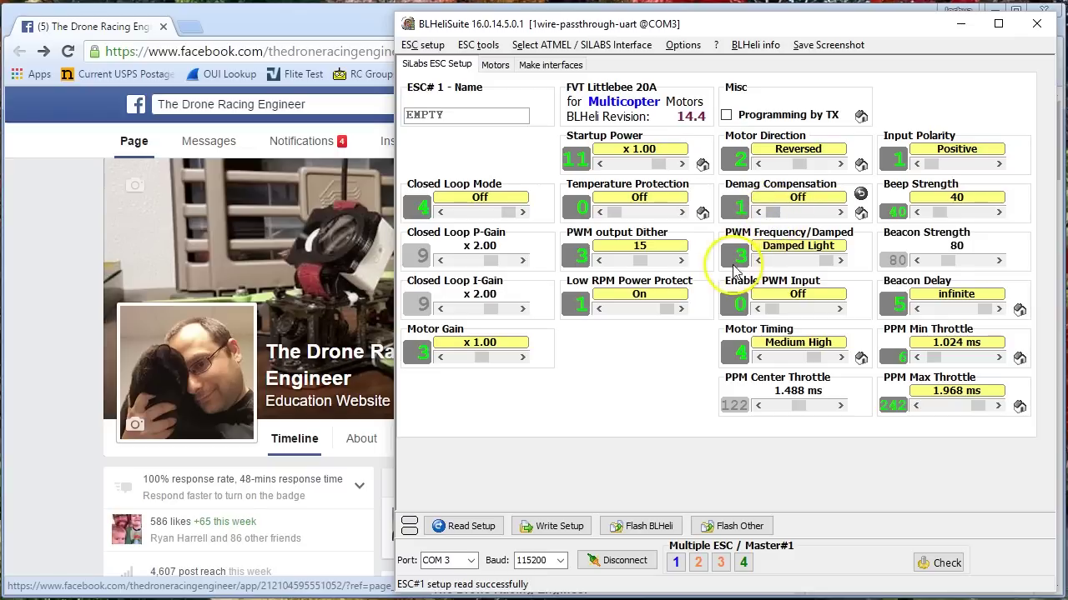
left_click(757, 195)
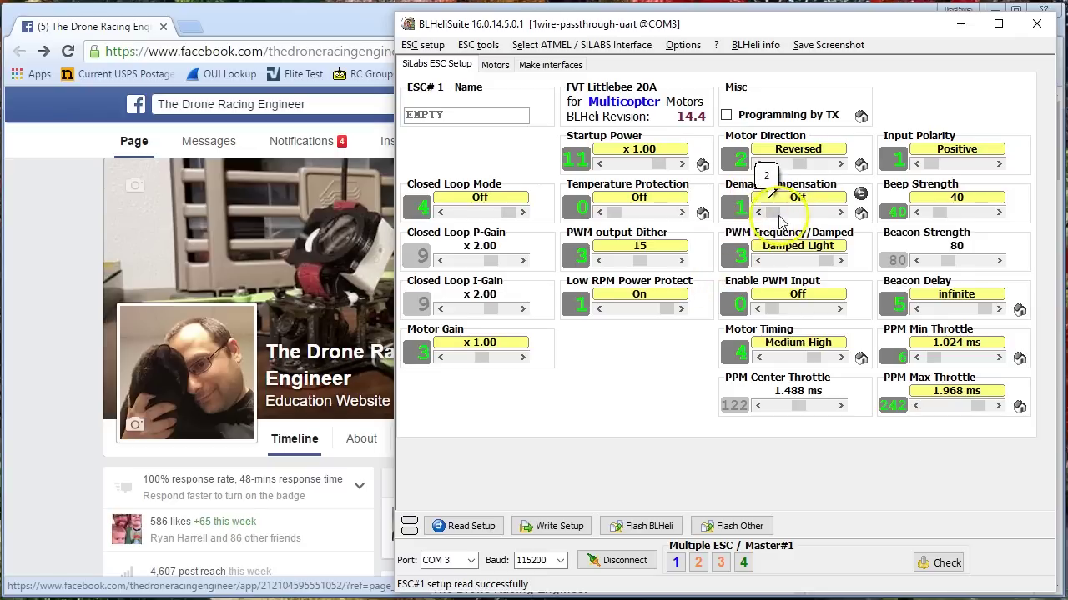
left_click(791, 213)
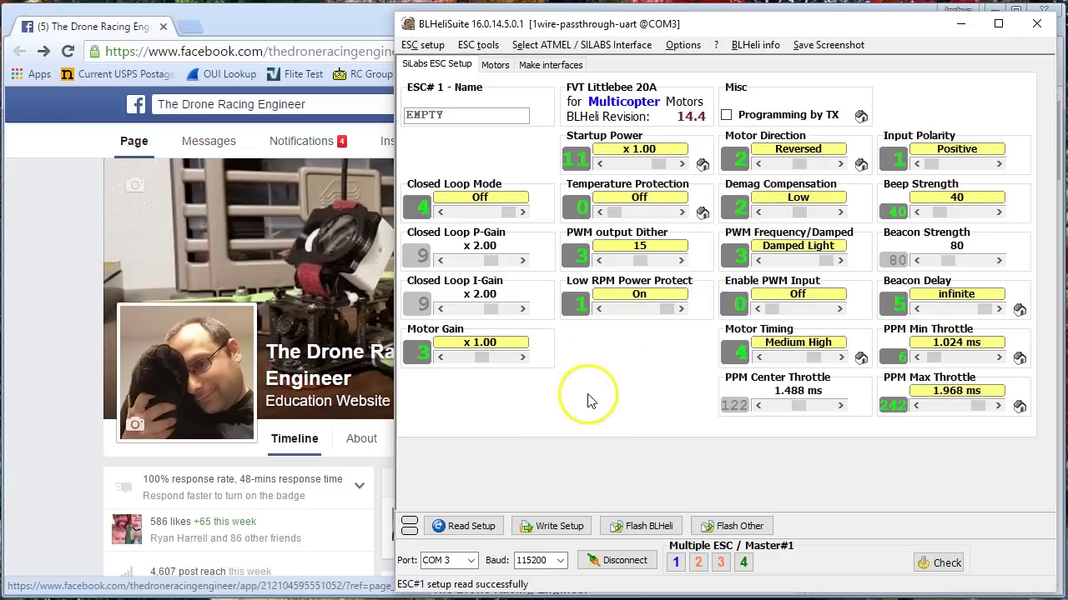
mouse_move(776, 214)
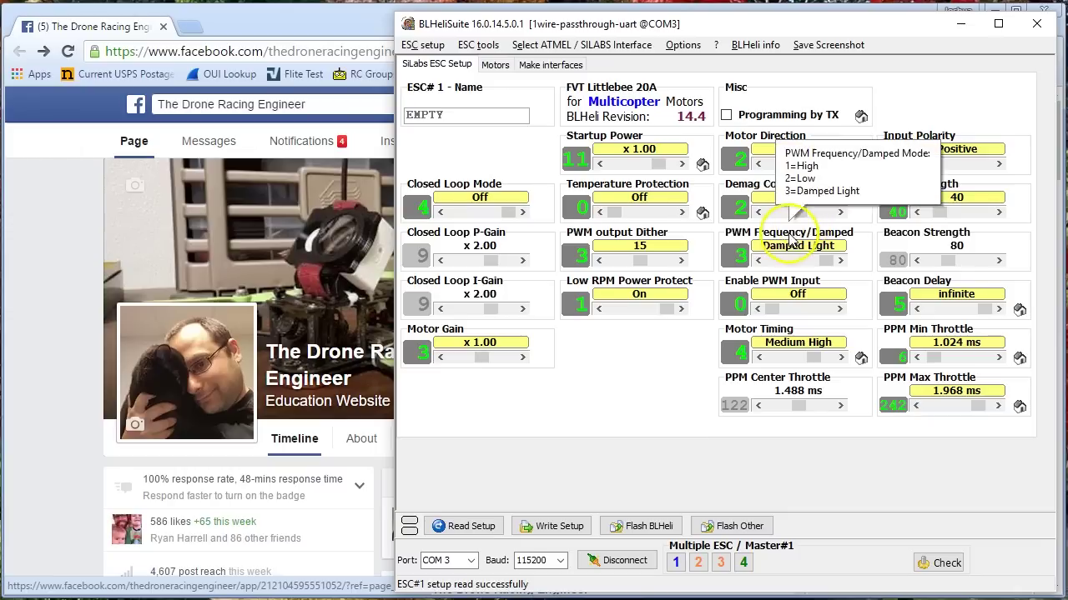
left_click(807, 215)
left_click_drag(808, 215, 794, 244)
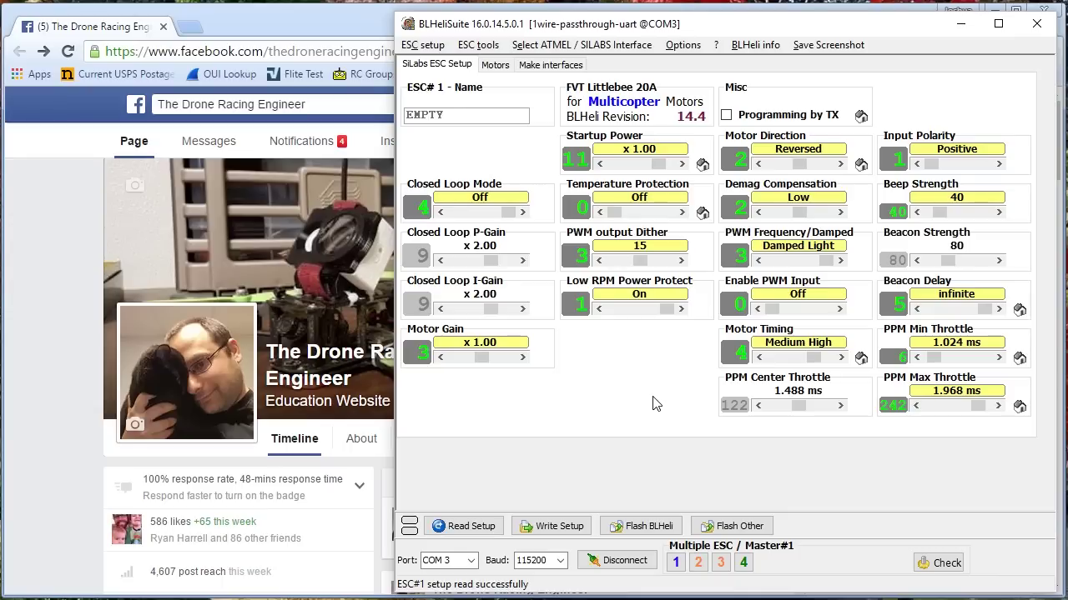
mouse_move(741, 335)
mouse_move(810, 357)
left_mouse_down()
mouse_move(827, 357)
mouse_move(806, 357)
left_mouse_up()
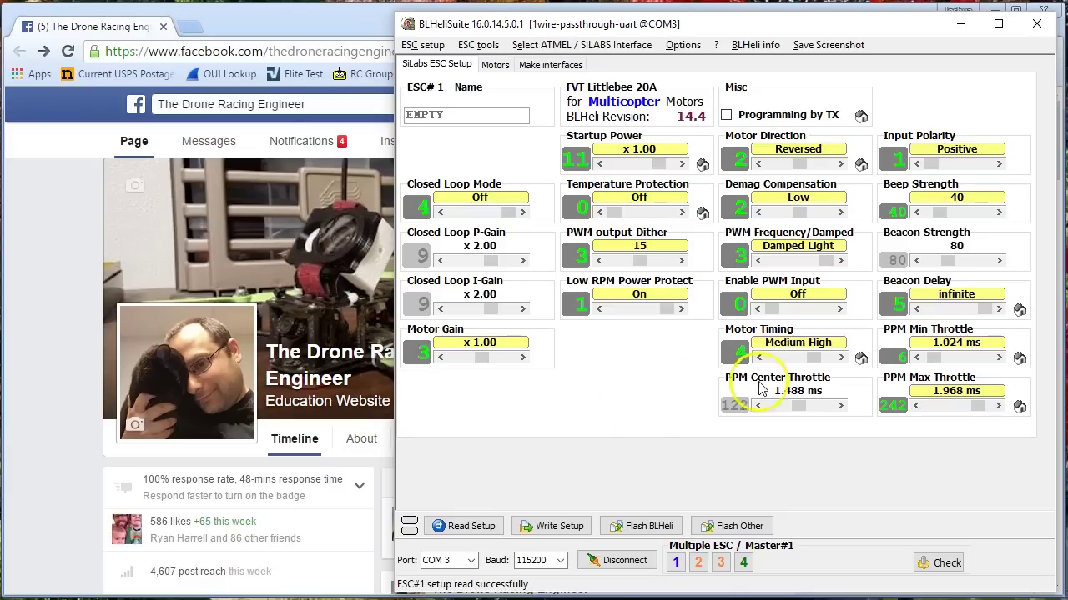
left_click_drag(830, 357, 814, 357)
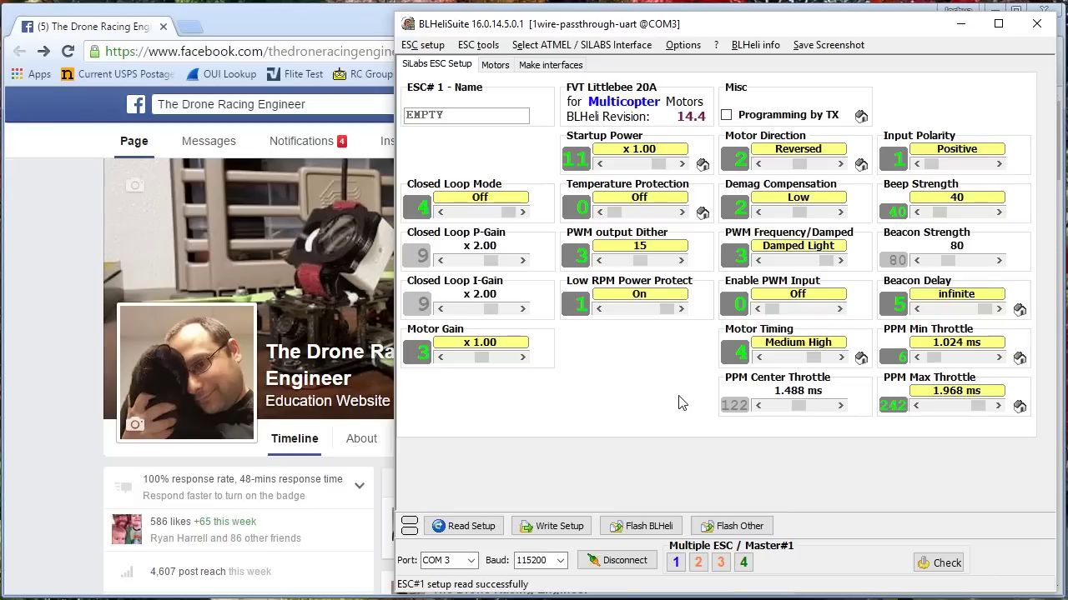
left_click(826, 357)
left_click(807, 358)
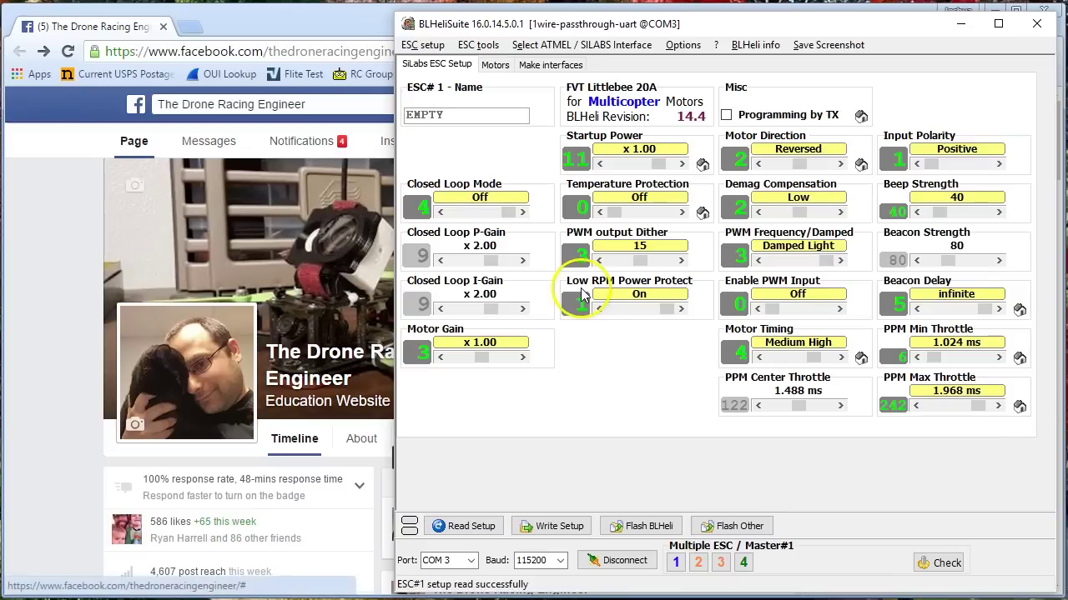
mouse_move(582, 294)
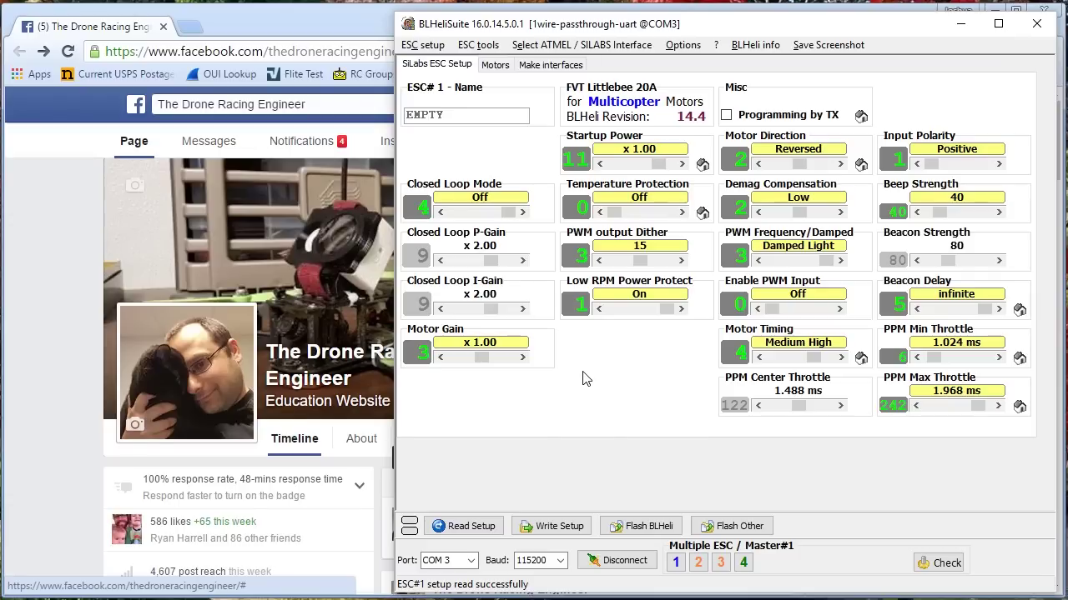
left_click(596, 392)
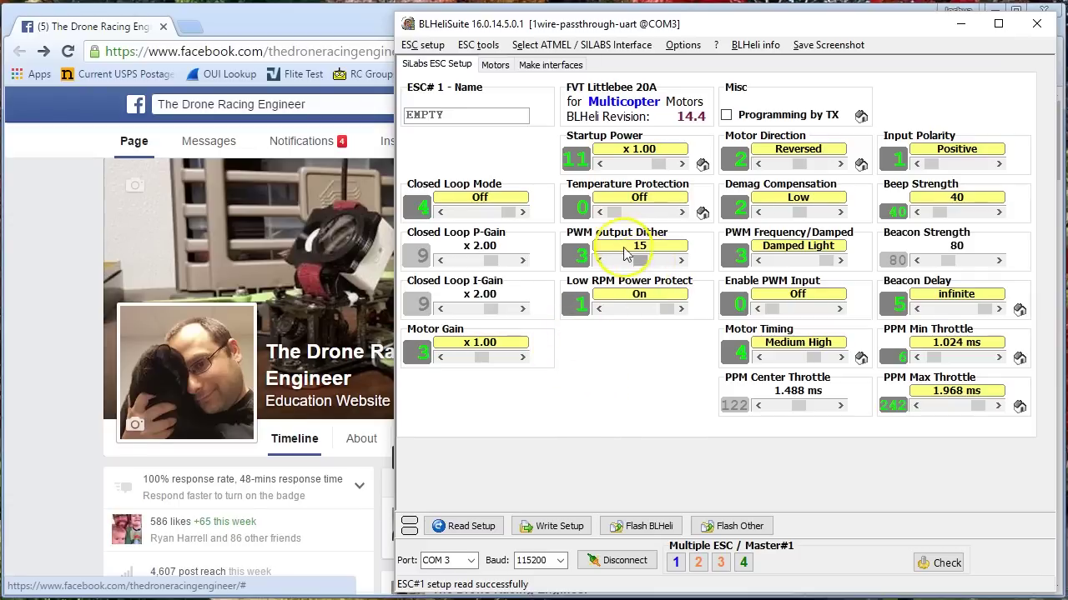
mouse_move(617, 242)
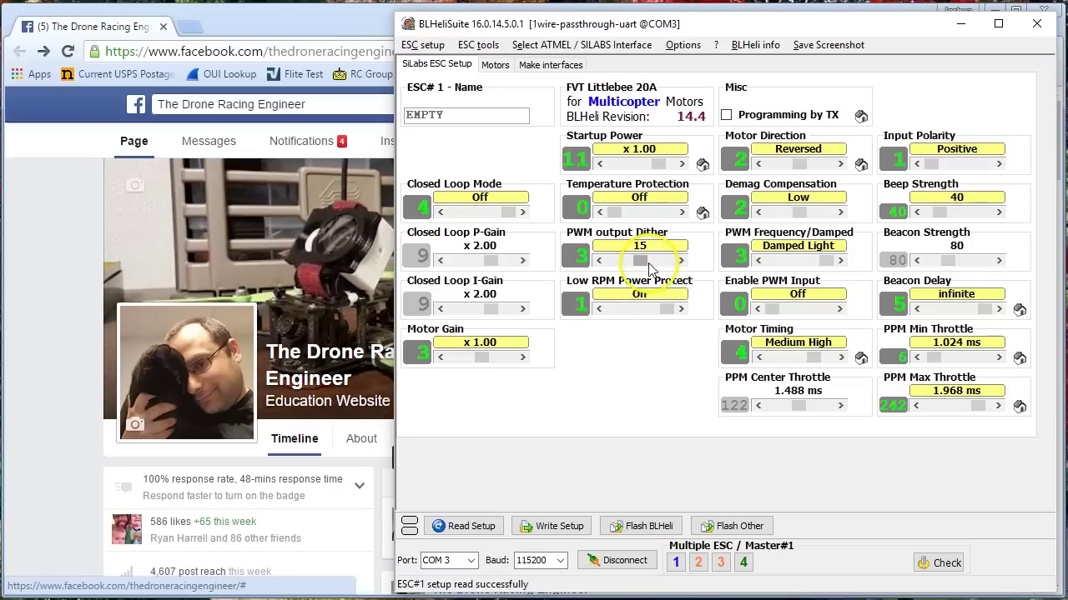
mouse_move(657, 268)
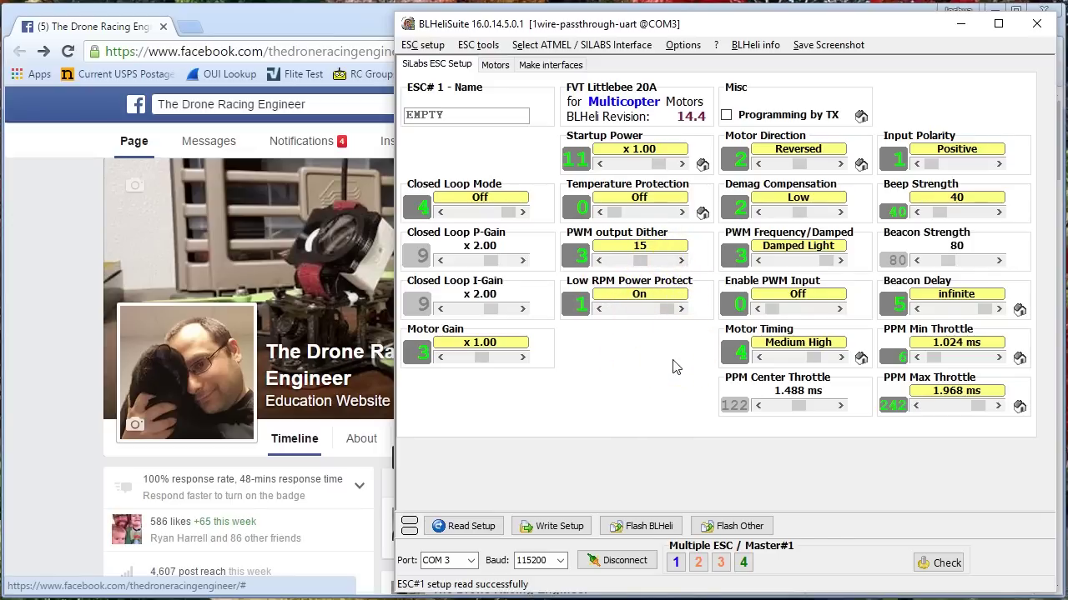
mouse_move(595, 198)
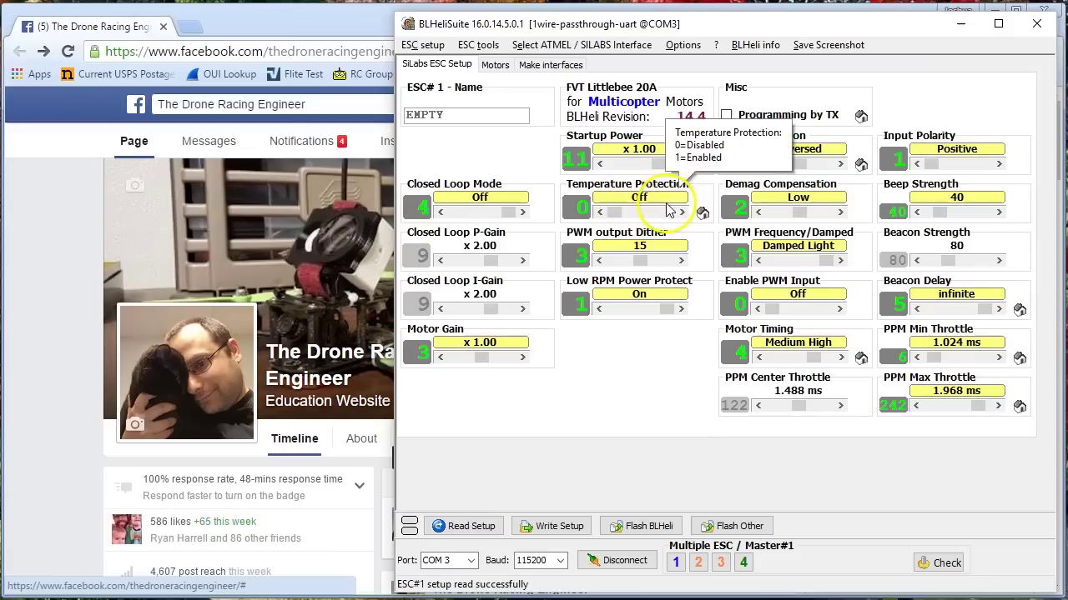
mouse_move(656, 214)
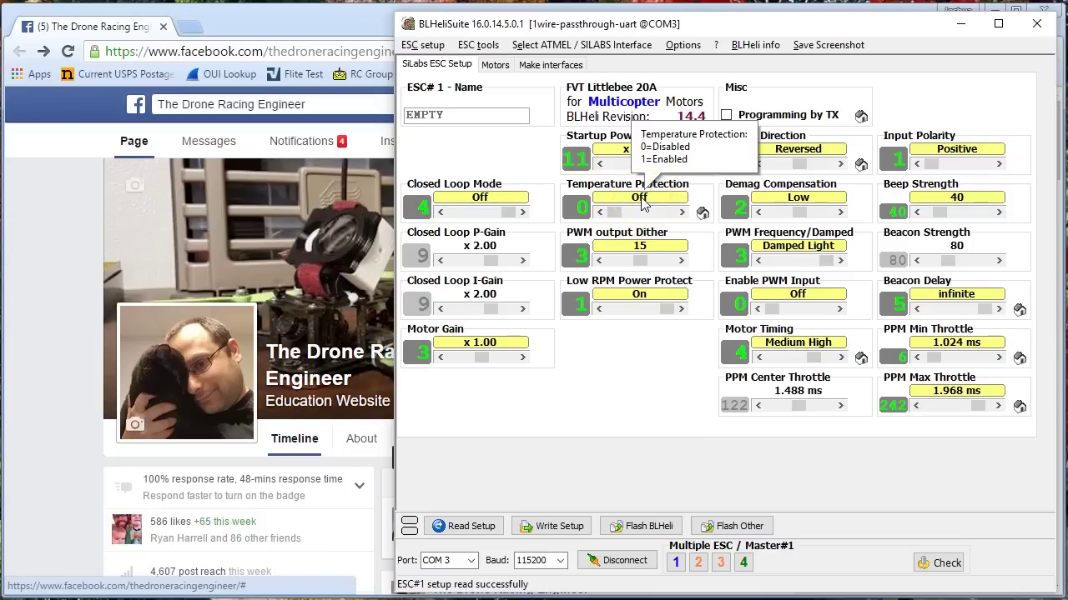
left_click(601, 213)
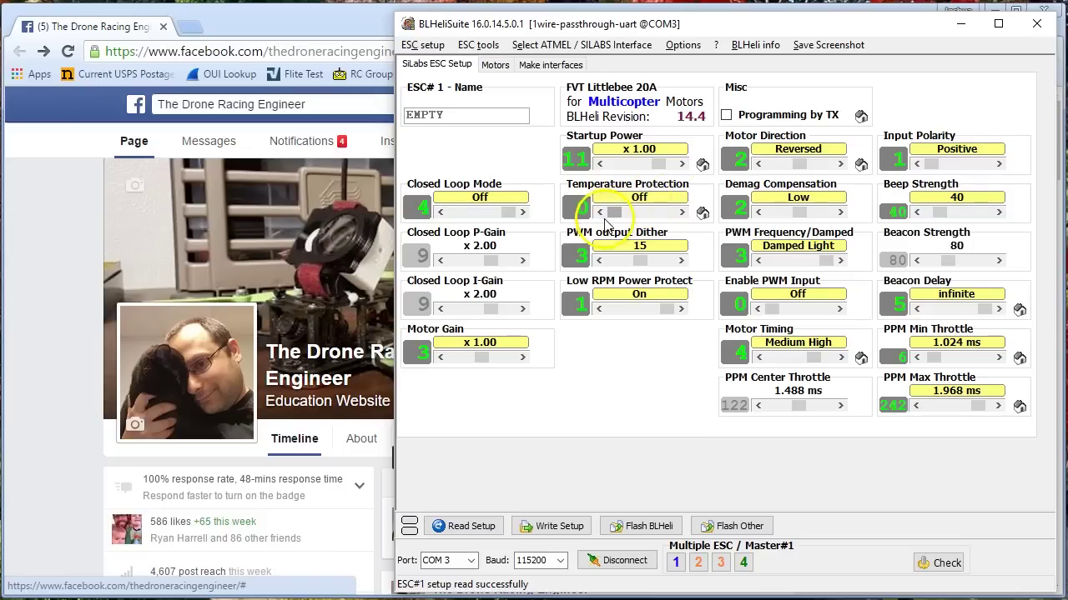
left_click(534, 182)
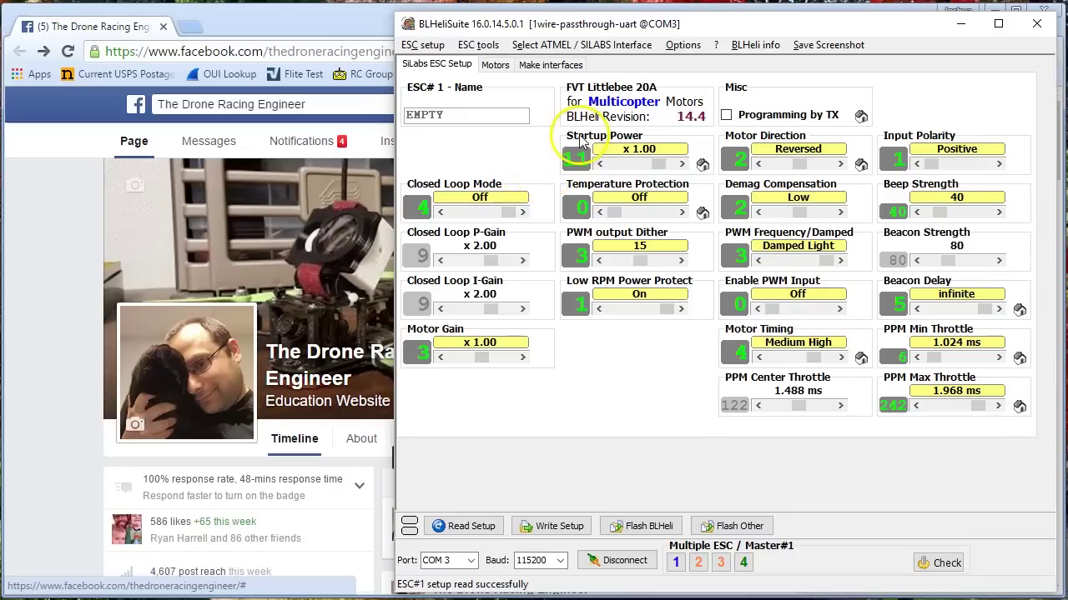
Review the Startup Power values, lower it to x 0.38, then step it back up toward x 1.00
left_click(575, 158)
left_click(520, 157)
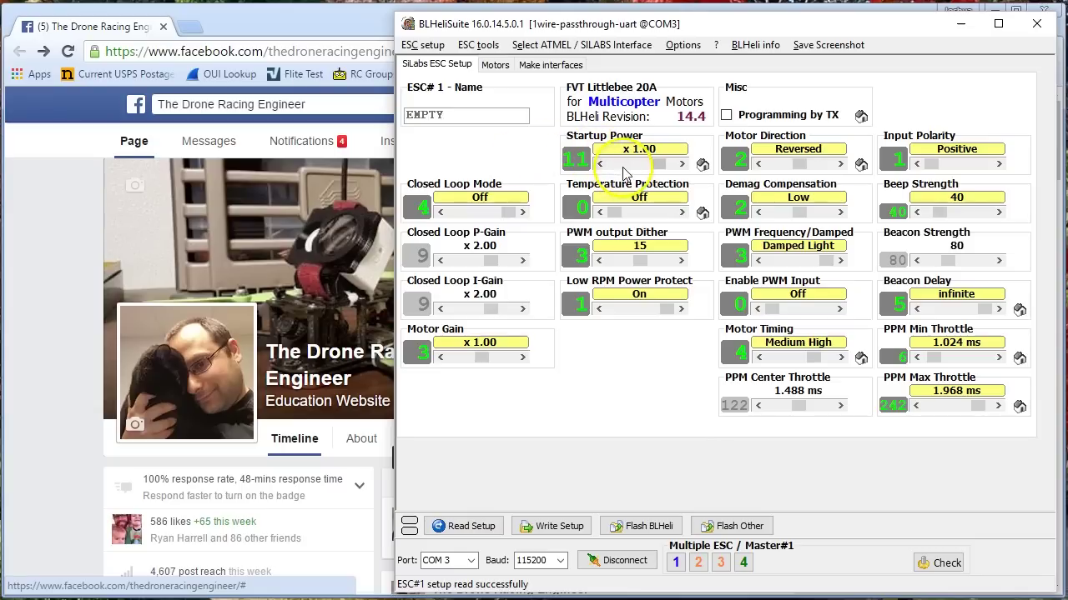
mouse_move(621, 171)
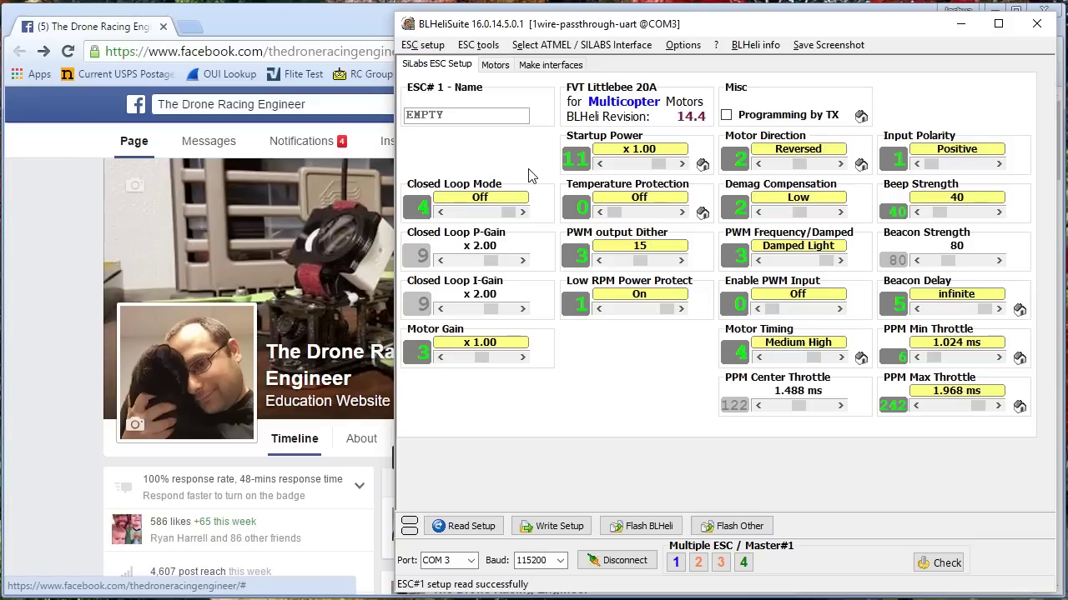
left_click(615, 165)
left_click(614, 164)
left_click(614, 164)
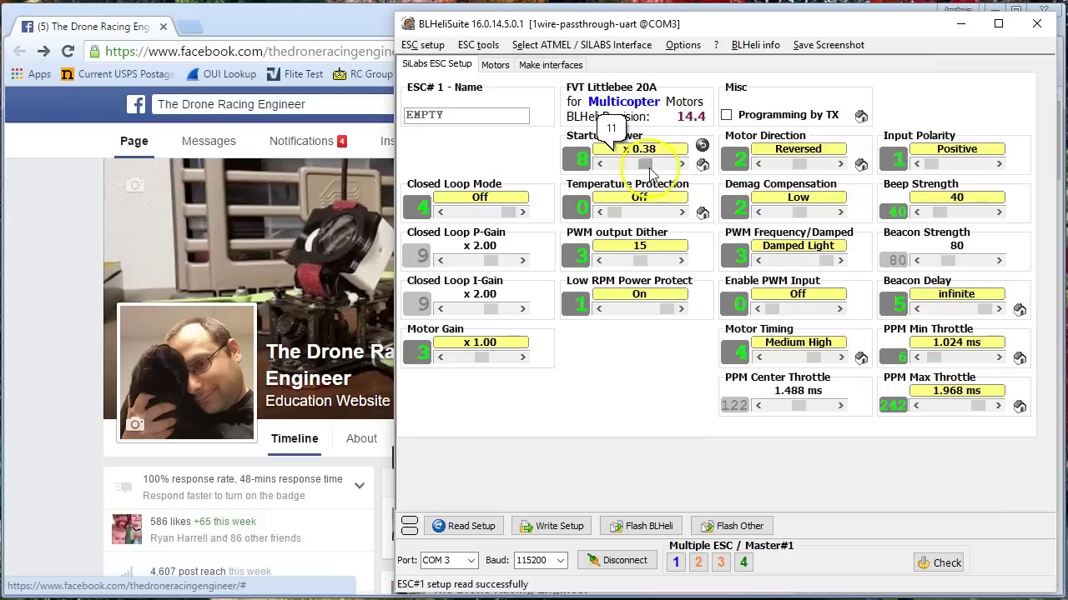
left_click(682, 164)
left_click(681, 164)
left_click(681, 164)
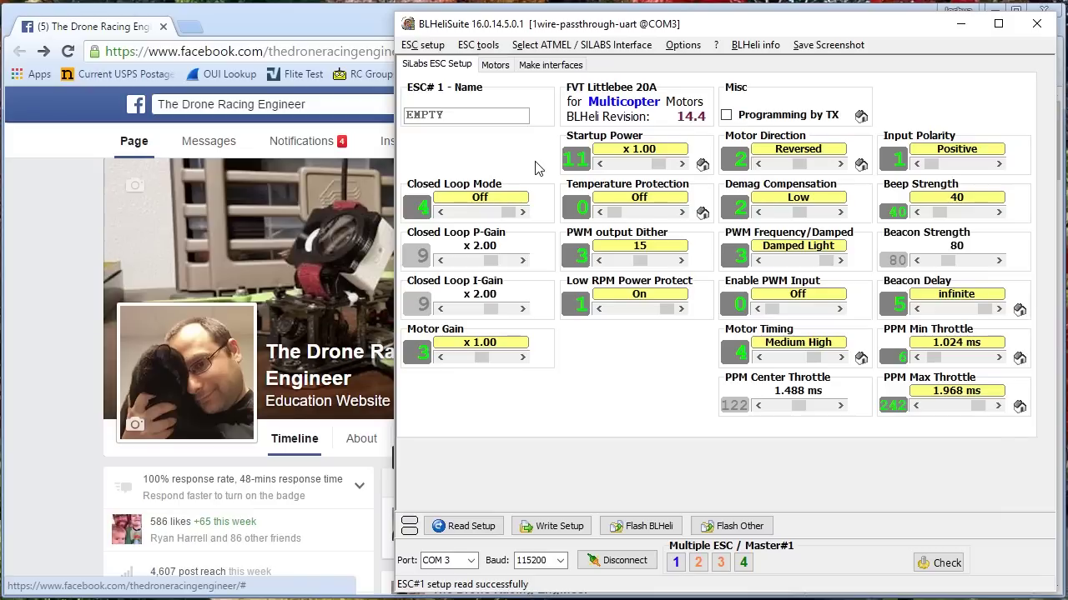
Try Startup Power at x 0.50, x 1.25 and x 1.50, then settle on x 1.00
left_click_drag(658, 163, 681, 163)
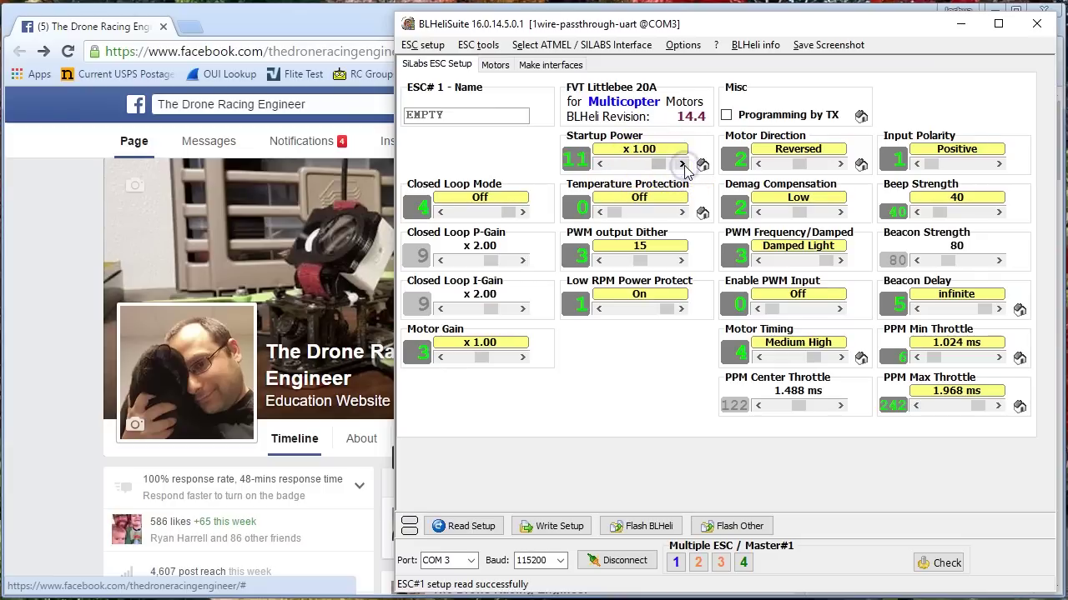
left_click(683, 165)
left_click(683, 165)
left_click(600, 165)
left_click(600, 164)
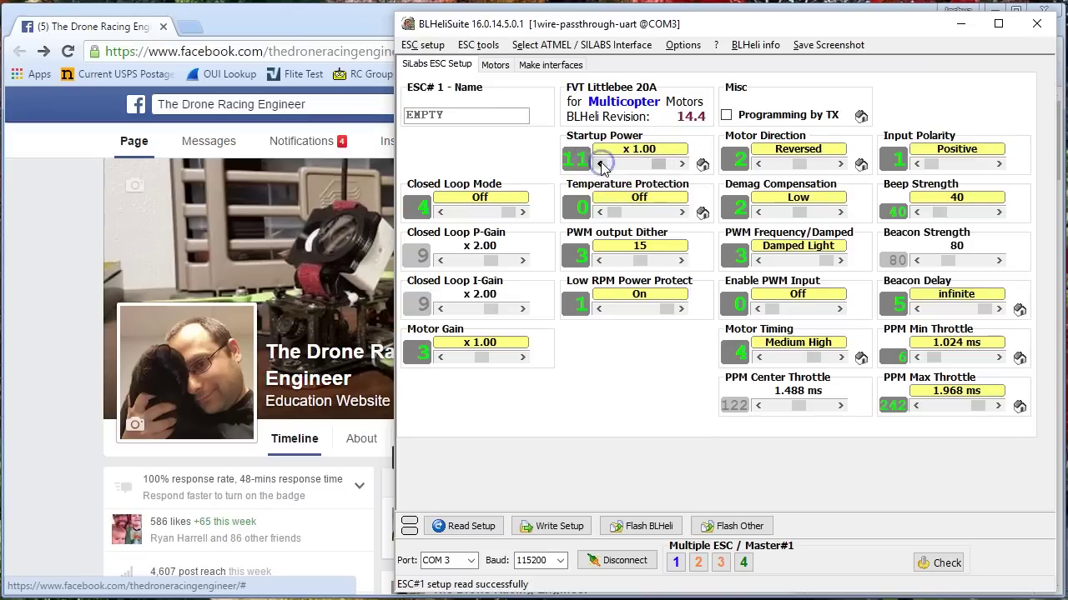
mouse_move(643, 260)
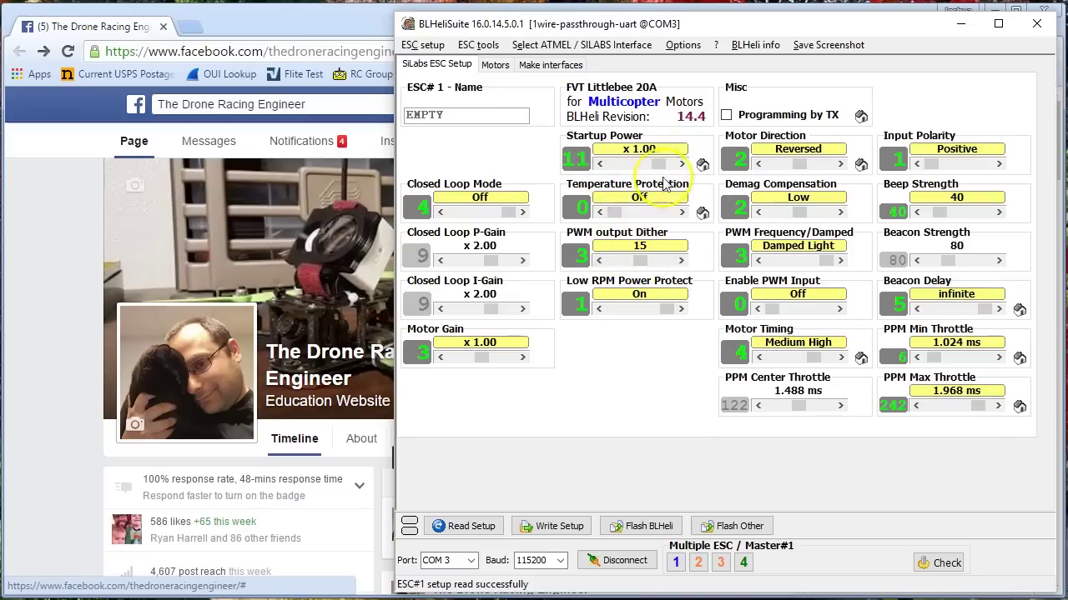
mouse_move(619, 171)
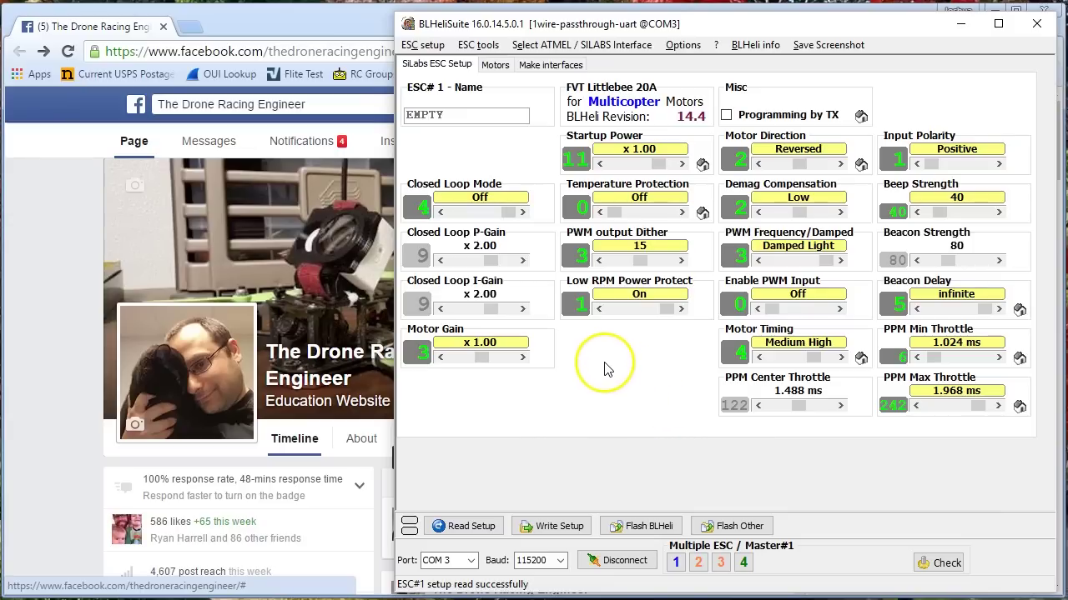
mouse_move(621, 155)
left_click(486, 185)
left_click(479, 161)
mouse_move(455, 190)
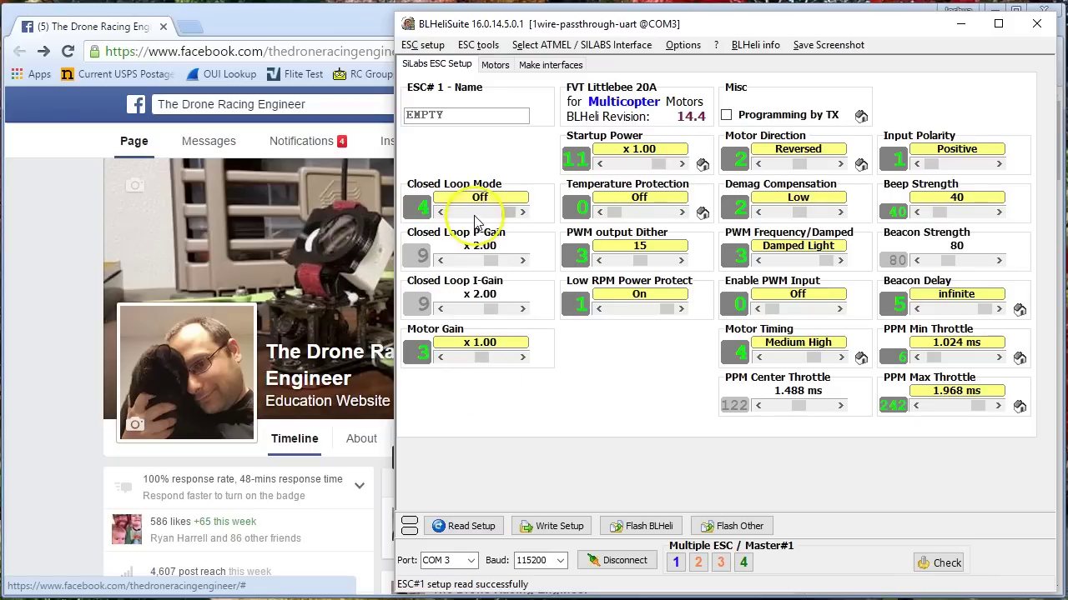
left_click(492, 164)
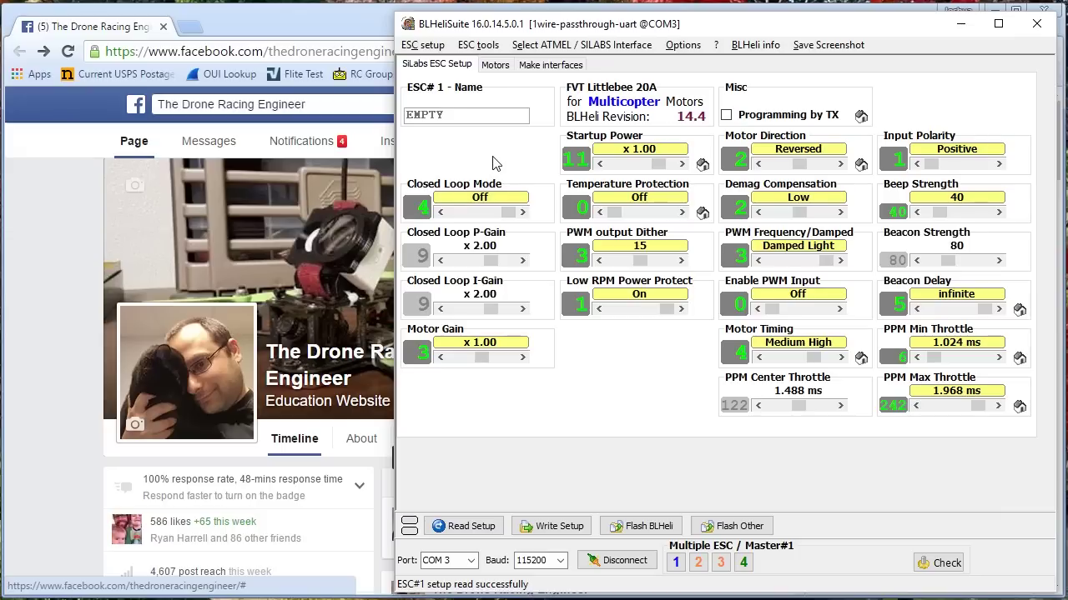
left_click(496, 143)
mouse_move(503, 219)
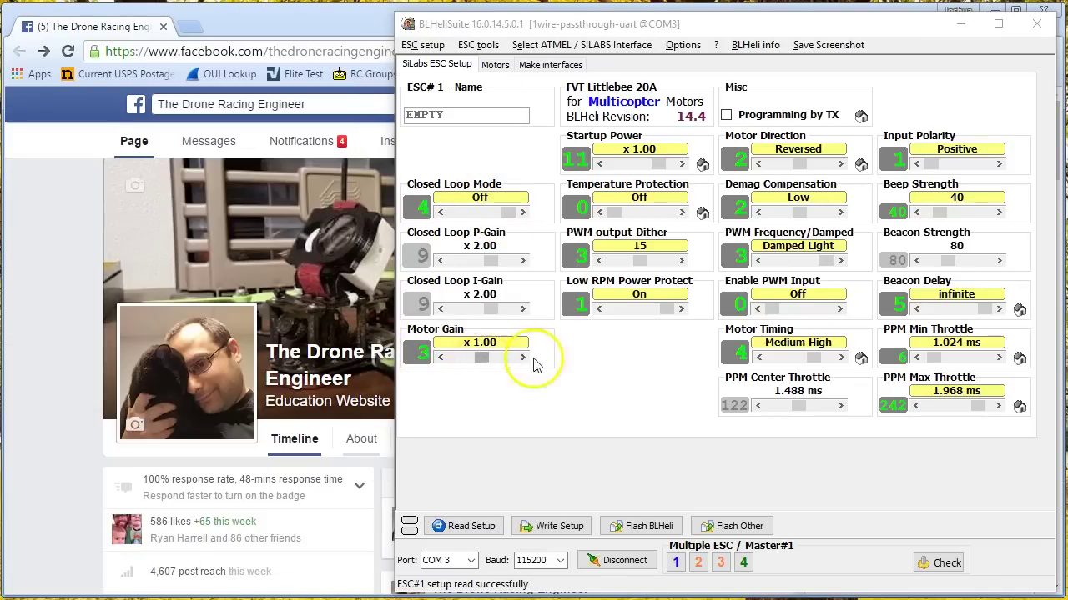
mouse_move(481, 357)
left_mouse_down()
mouse_move(496, 357)
mouse_move(478, 367)
left_mouse_up()
mouse_move(482, 357)
left_mouse_down()
mouse_move(461, 352)
mouse_move(457, 409)
left_mouse_up()
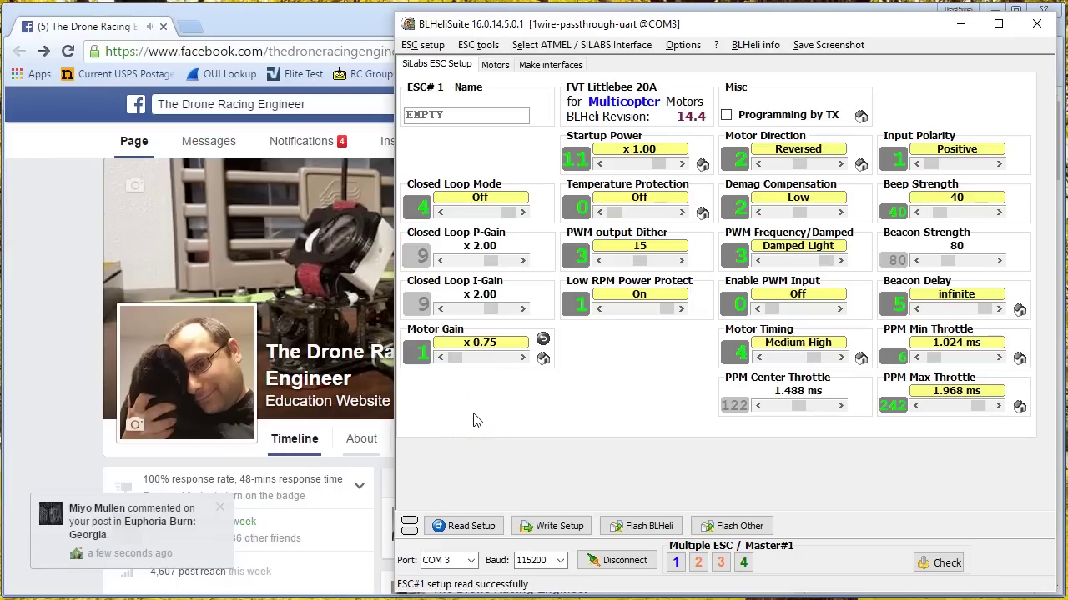
mouse_move(524, 354)
left_mouse_down()
mouse_move(528, 342)
mouse_move(520, 360)
left_mouse_up()
left_click(521, 359)
left_click(521, 358)
left_click(472, 359)
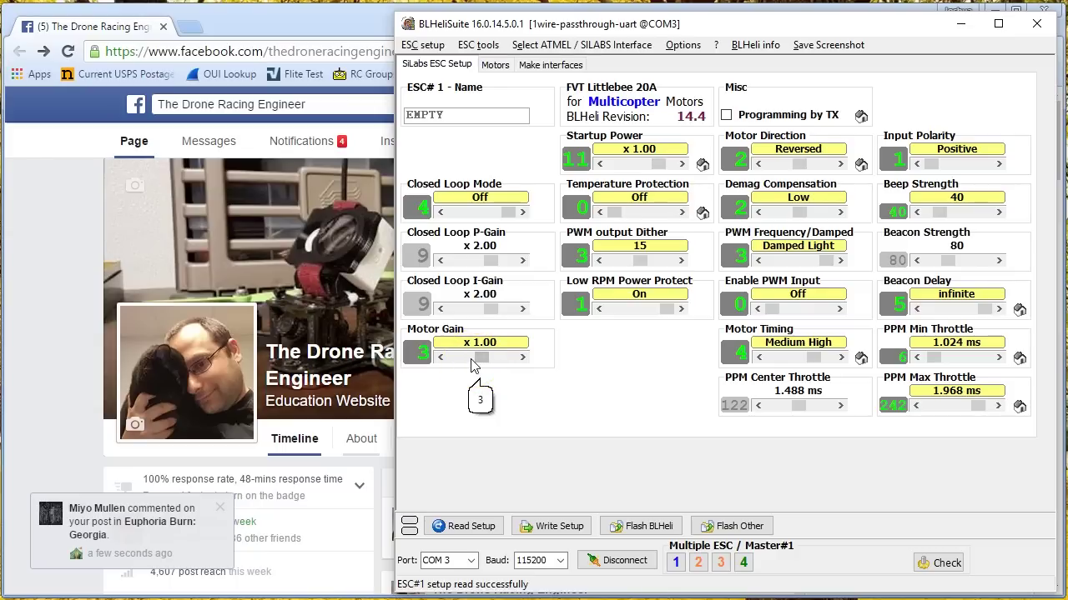
left_click(522, 356)
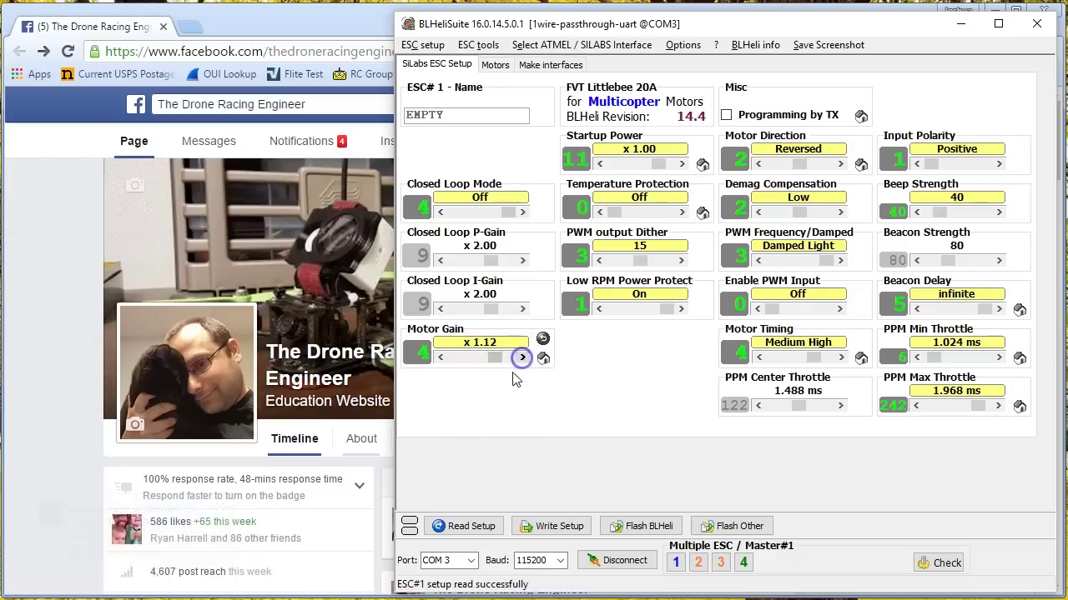
left_click(522, 357)
left_click(440, 359)
left_click(440, 357)
left_click(441, 357)
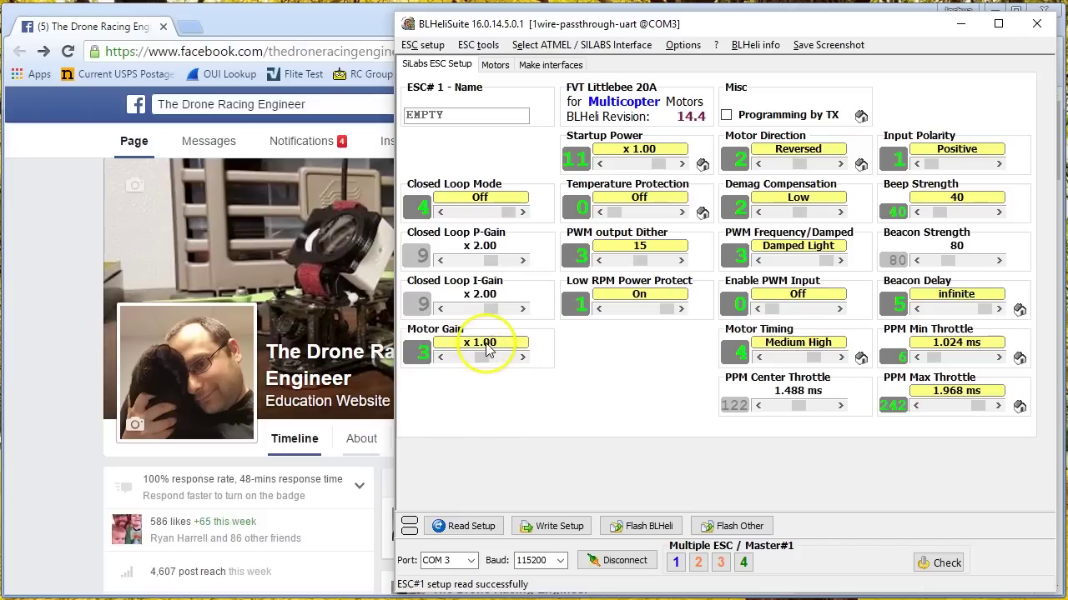
scroll(481, 360, "down", 1)
scroll(496, 365, "up", 1)
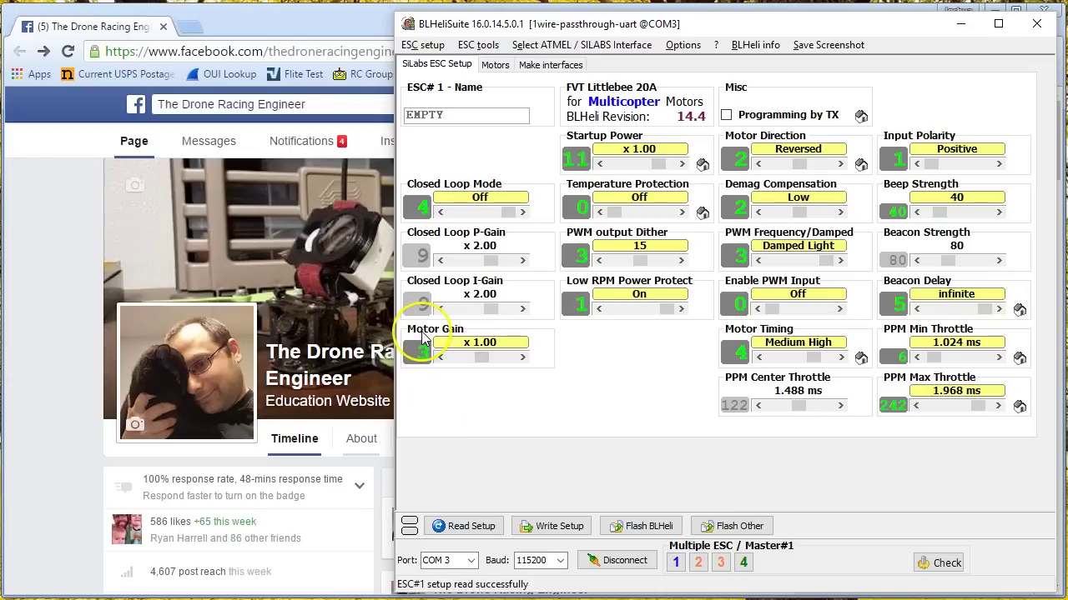
mouse_move(421, 333)
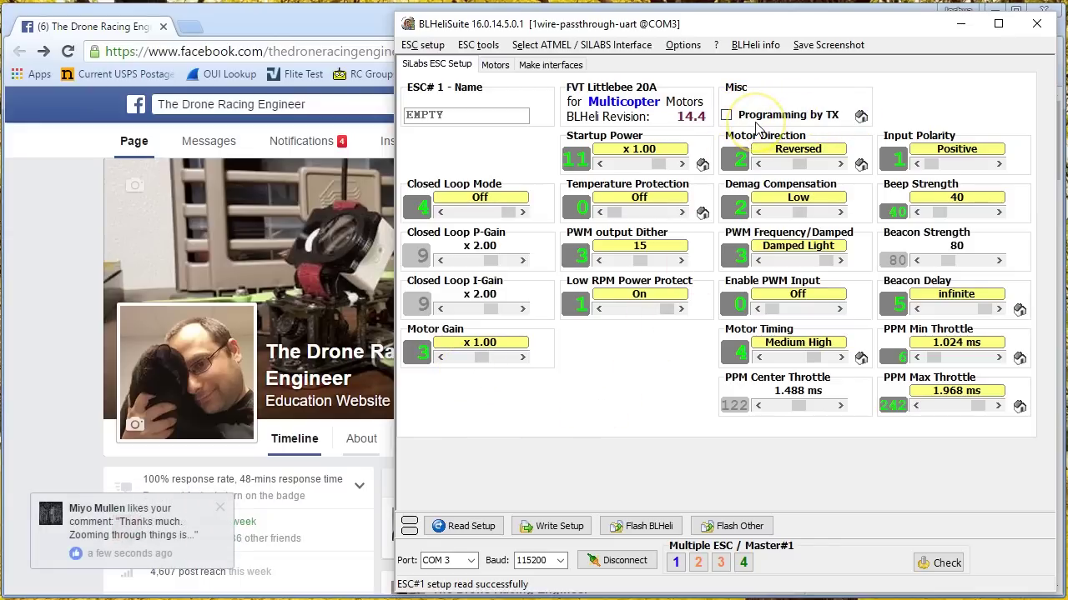
mouse_move(752, 127)
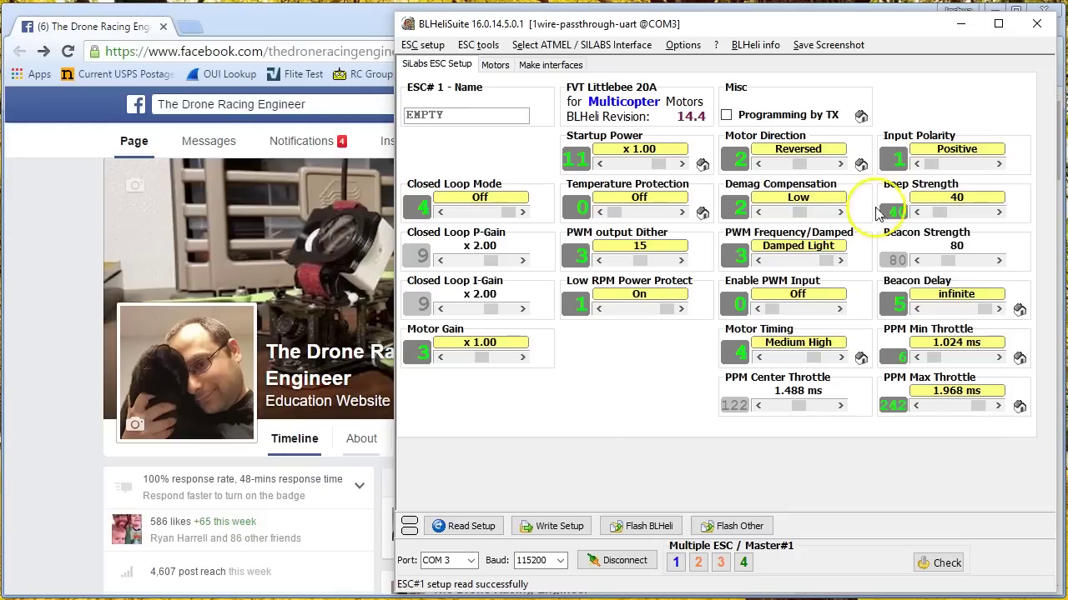
left_click(603, 440)
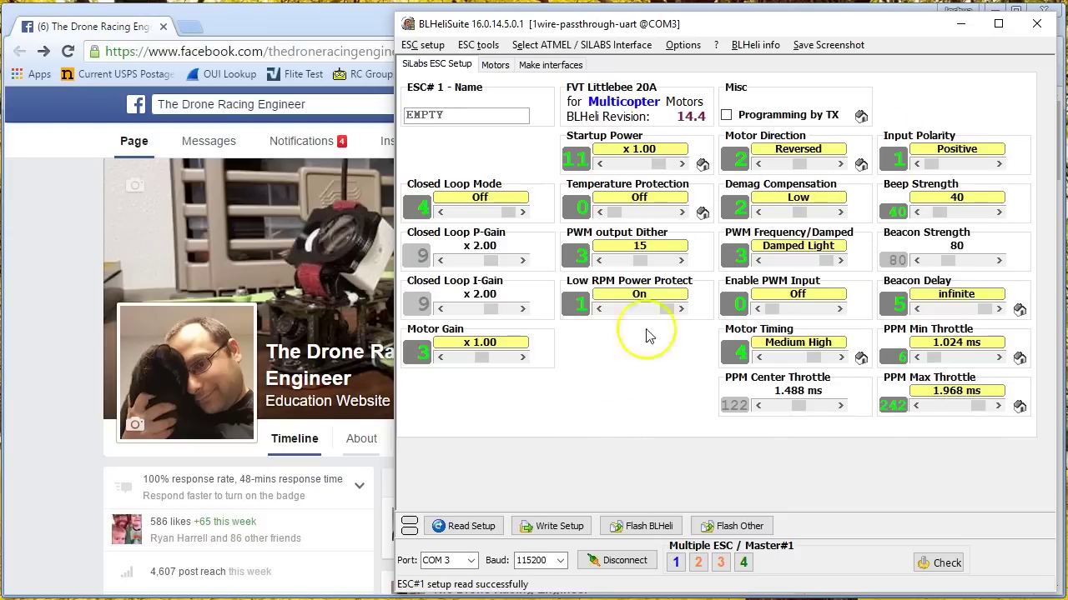
left_click(726, 115)
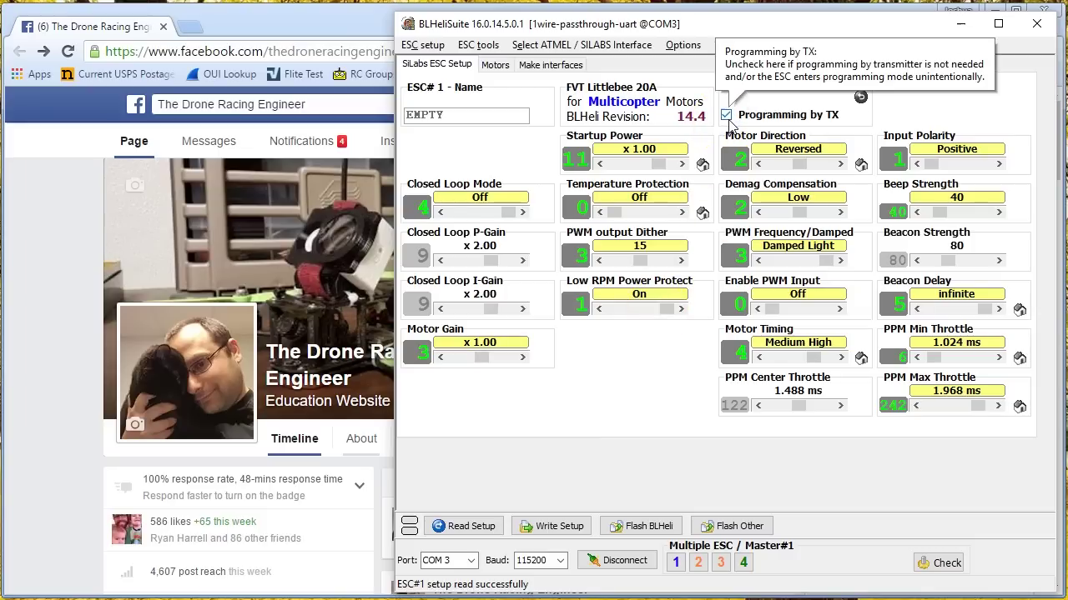
left_click(727, 115)
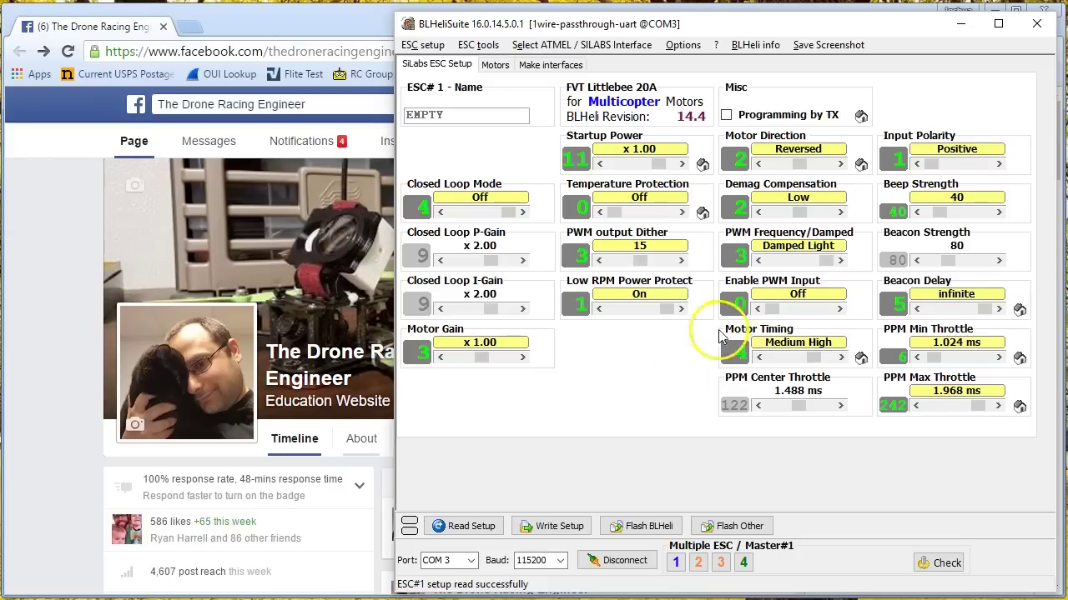
left_click(728, 116)
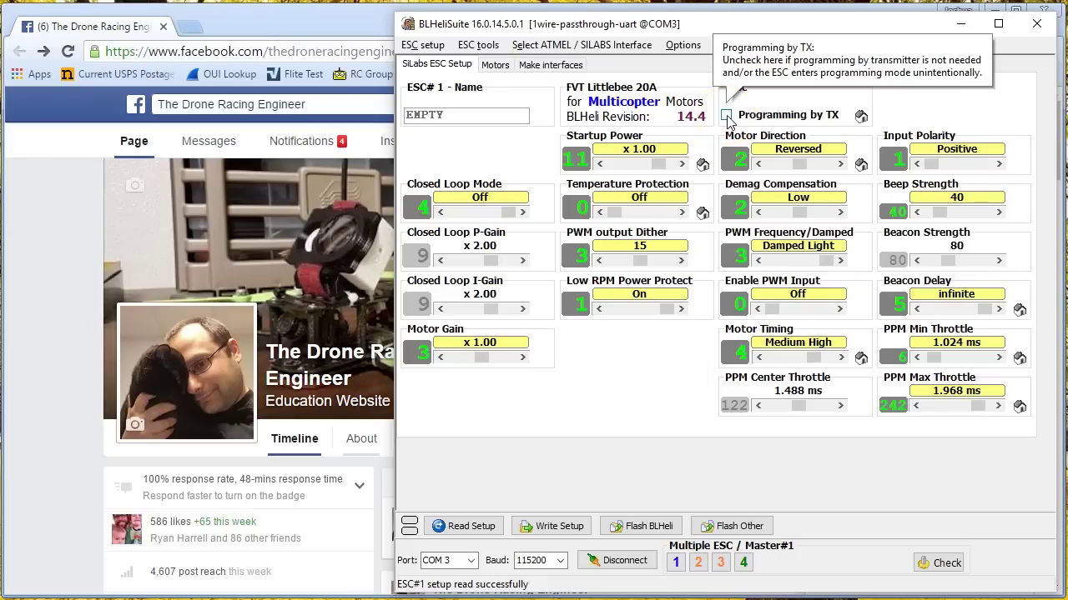
left_click(618, 361)
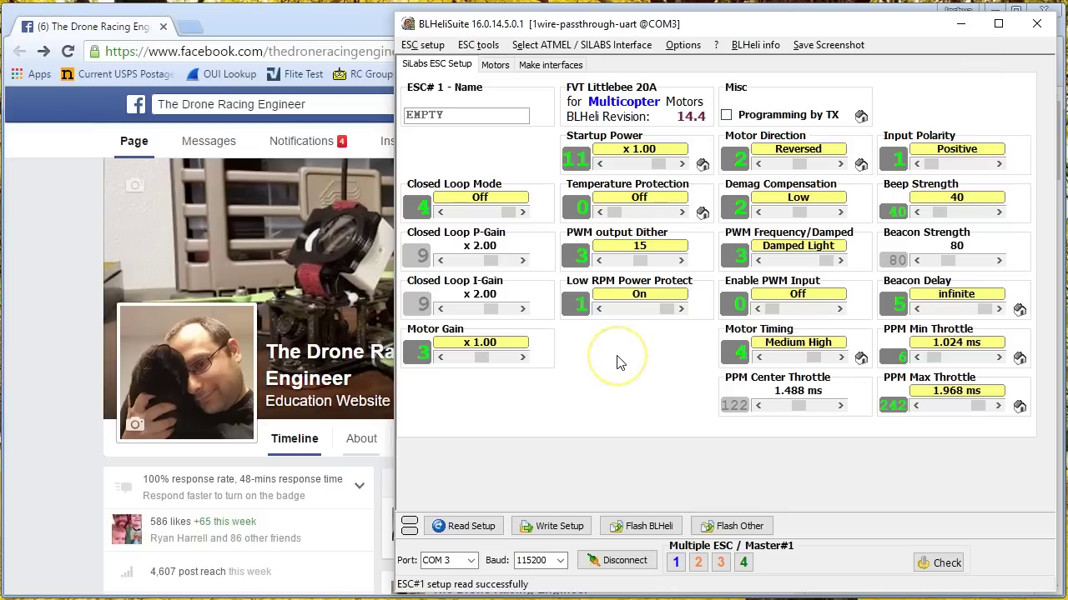